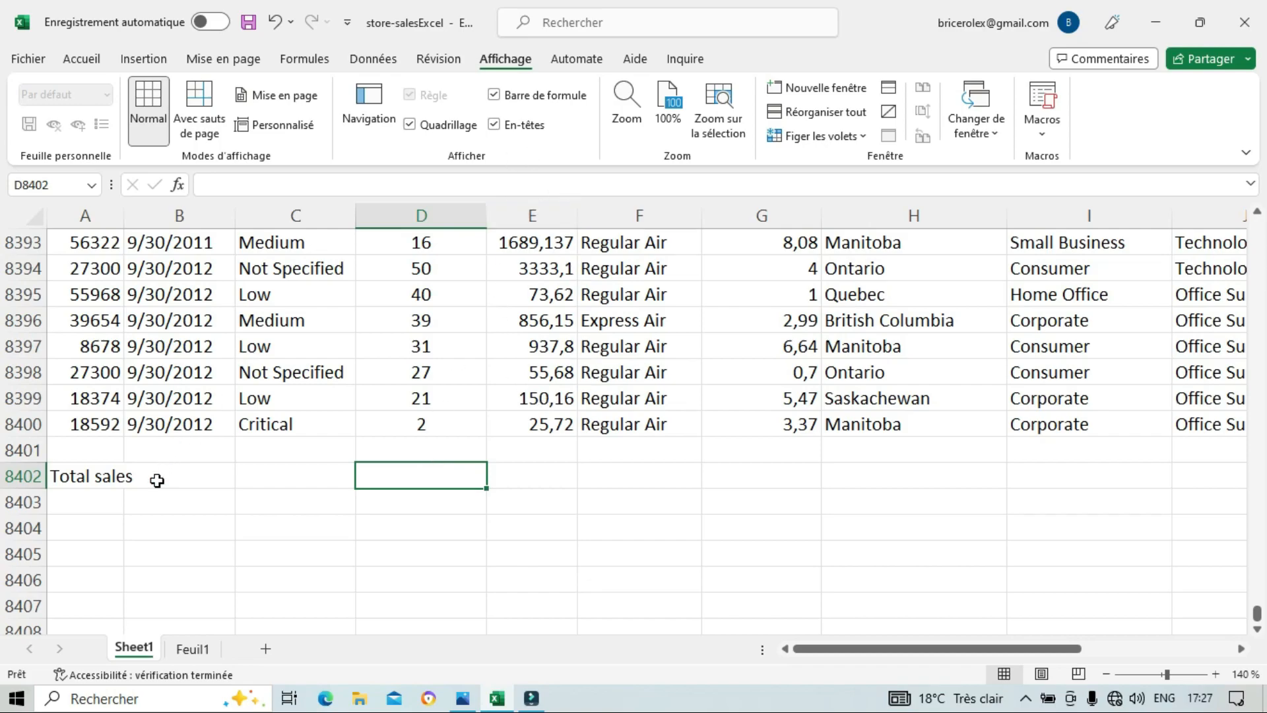
Step: Freeze the top row of Sheet1 so the column headers stay in view
{"action": "left_click", "coordinate": [81, 430]}
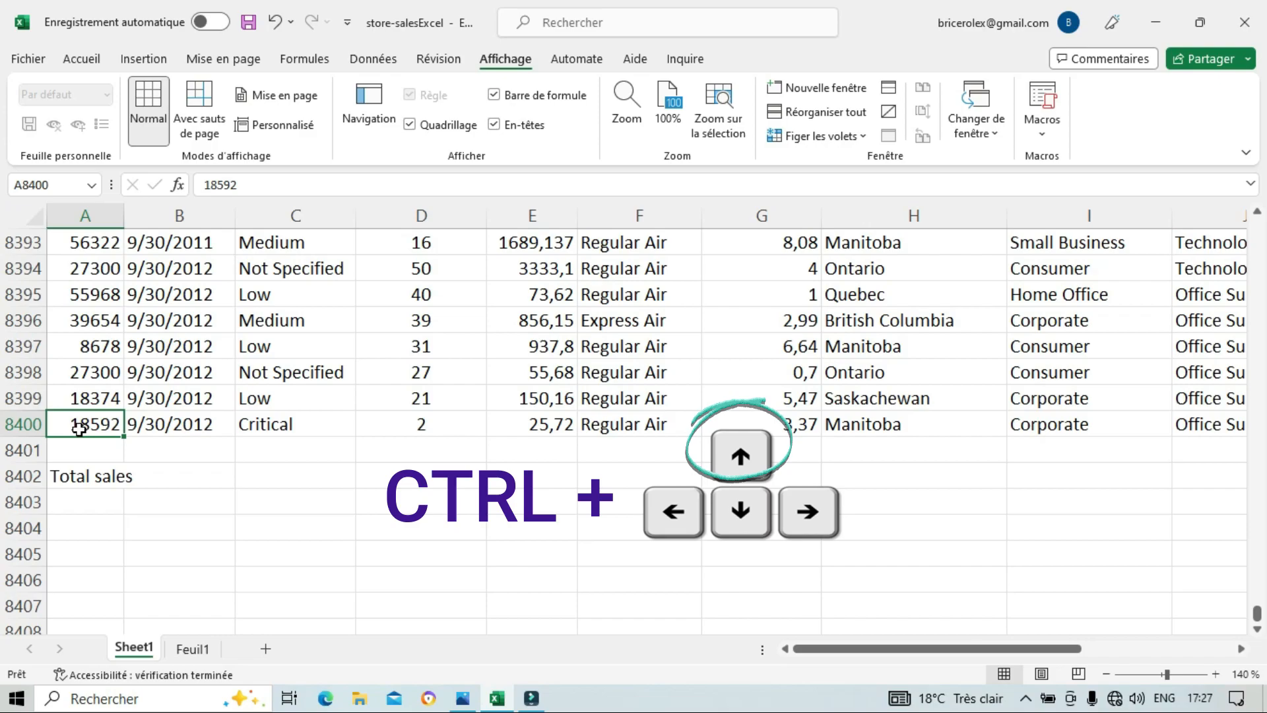
{"action": "key", "text": "ctrl+Up"}
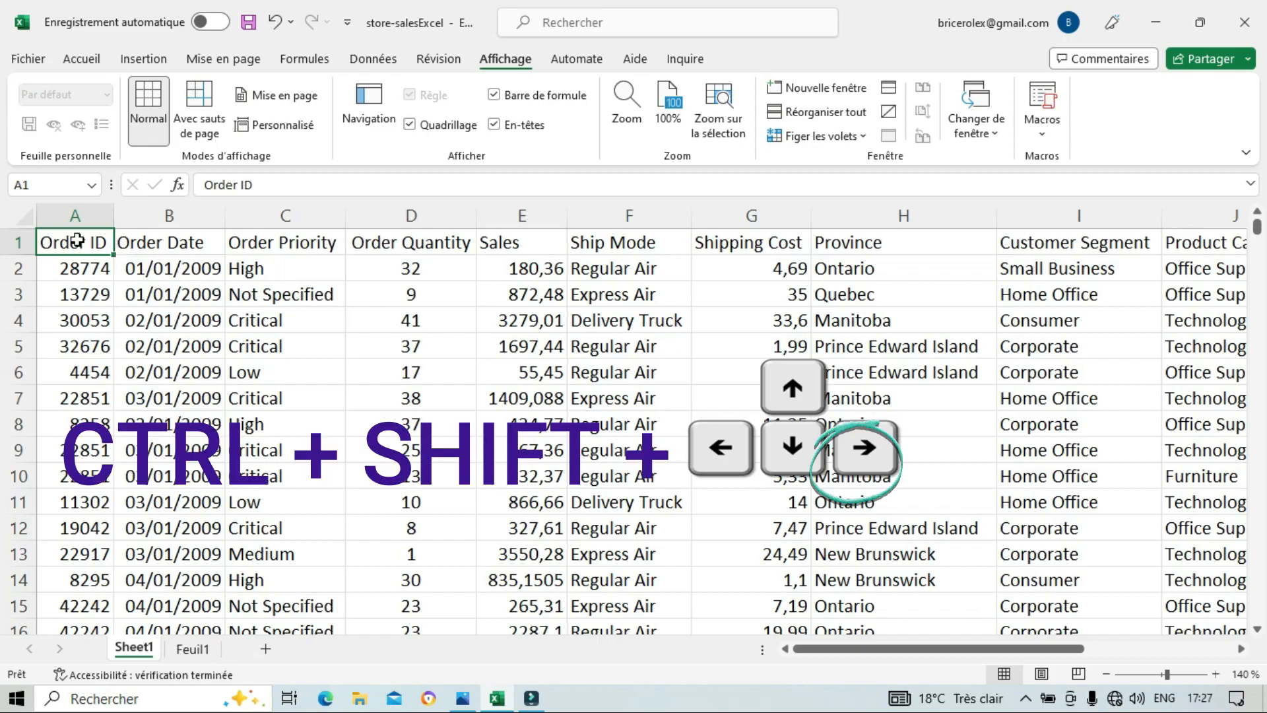
{"action": "key", "text": "ctrl+shift+Right"}
{"action": "left_click", "coordinate": [505, 58]}
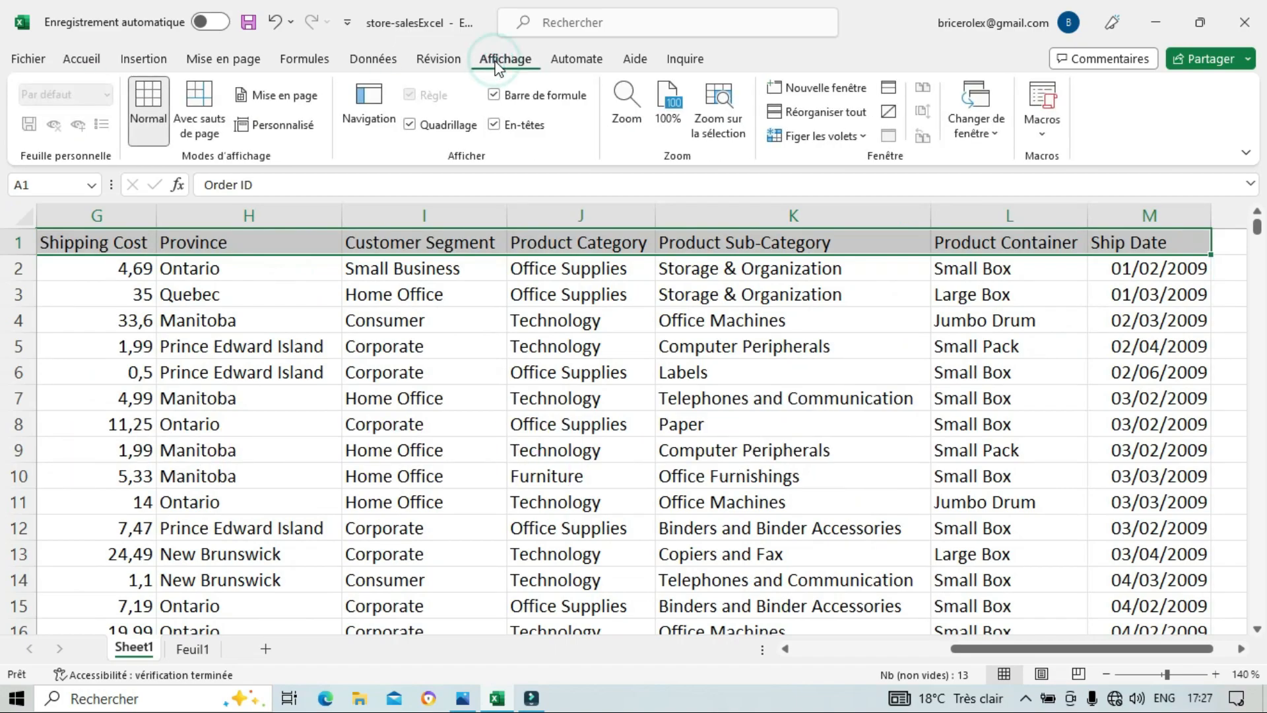
{"action": "left_click", "coordinate": [835, 136]}
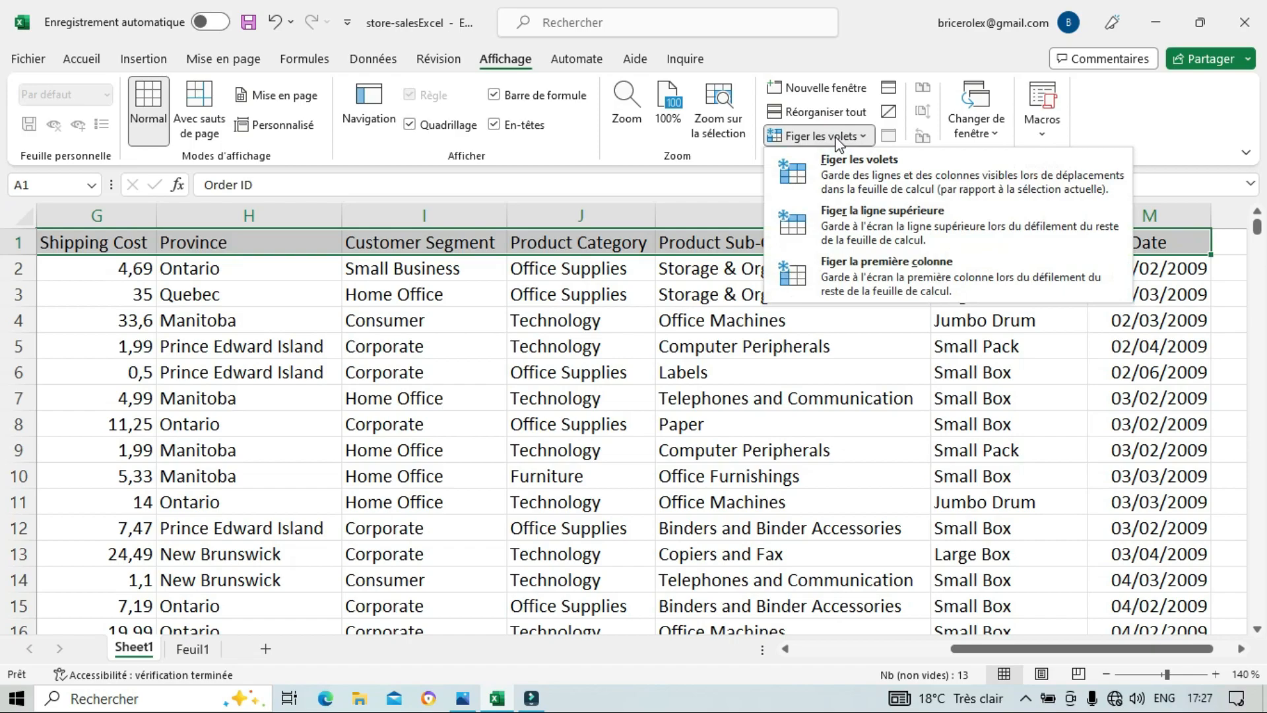
{"action": "left_click", "coordinate": [861, 224]}
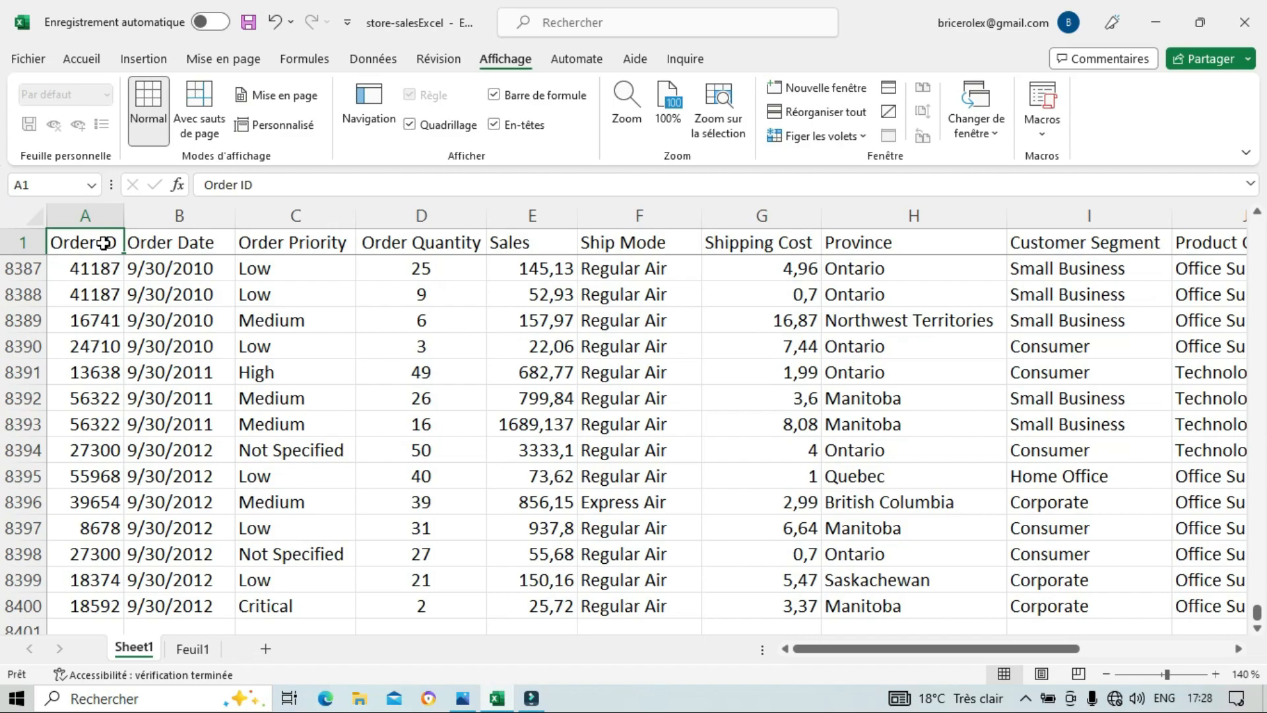
Step: Write the formula =SOMME(E1:E8400) in D8402, on the Total sales row, to add up the Sales column
{"action": "key", "text": "ctrl+Down"}
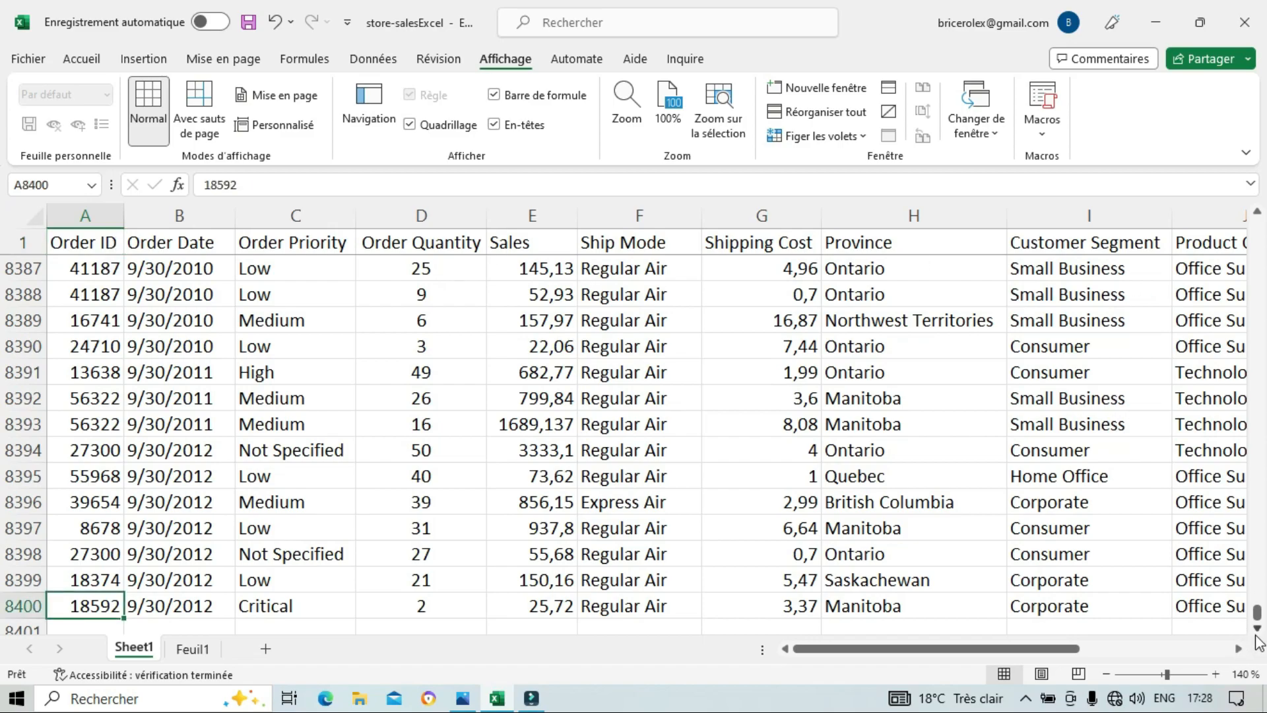
{"action": "scroll", "coordinate": [164, 493], "scroll_direction": "down", "scroll_amount": 3}
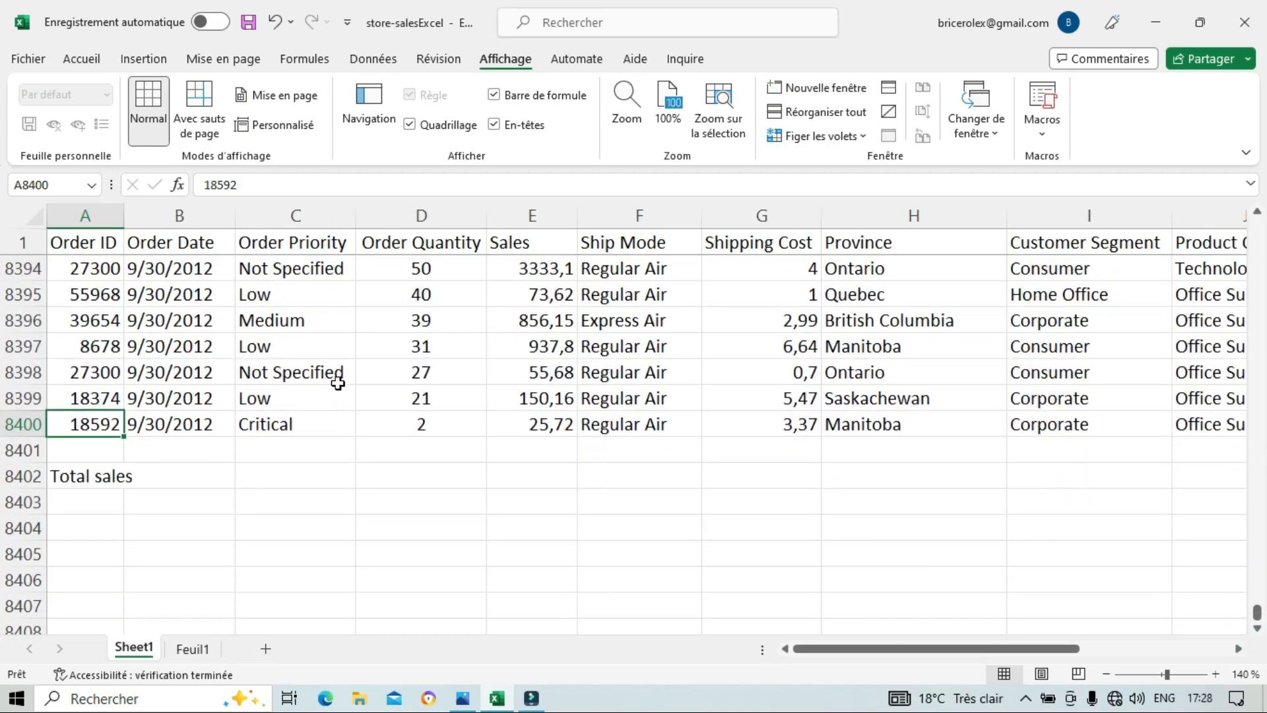
{"action": "left_click", "coordinate": [382, 482]}
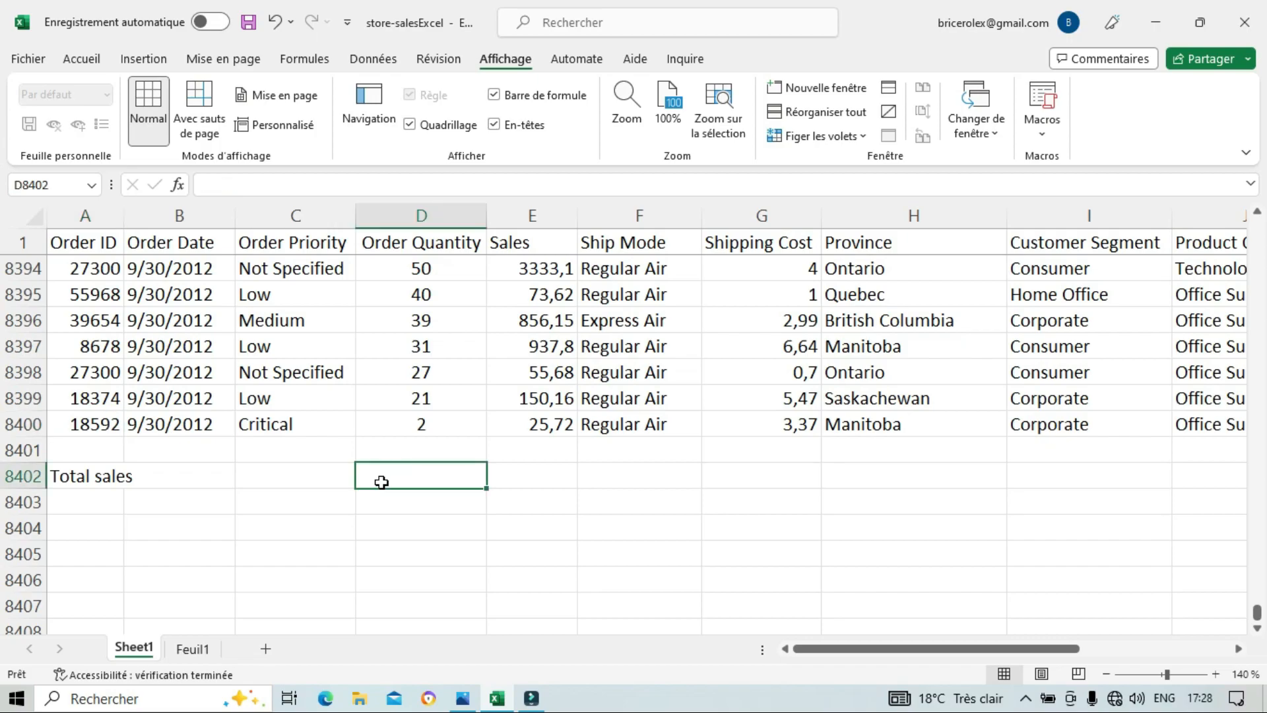
{"action": "type", "text": "=SOMM"}
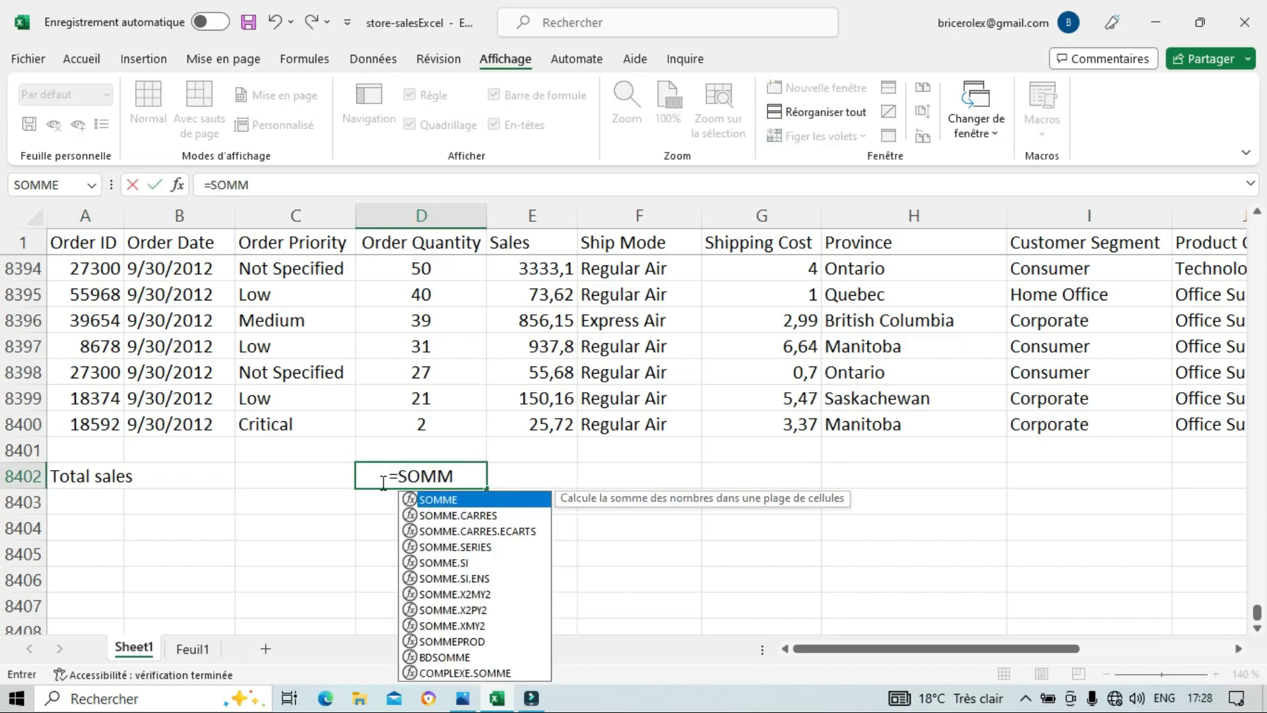
{"action": "type", "text": "E("}
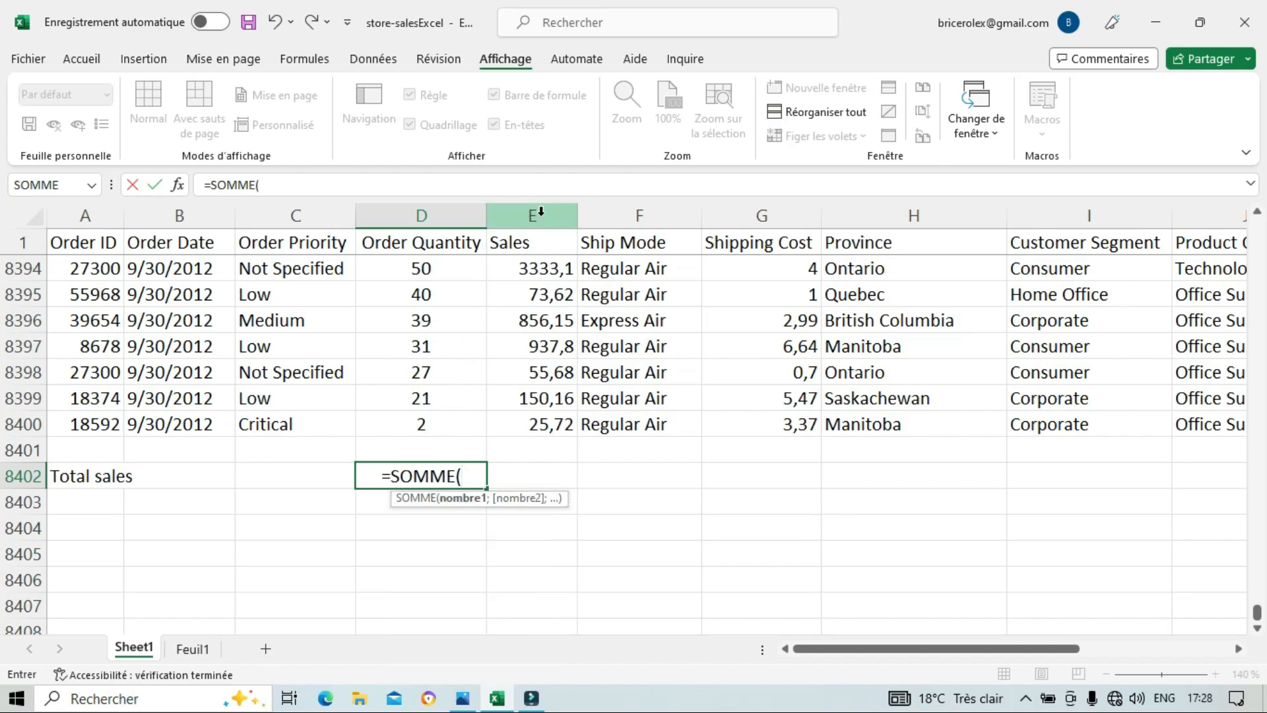
{"action": "left_click", "coordinate": [548, 426]}
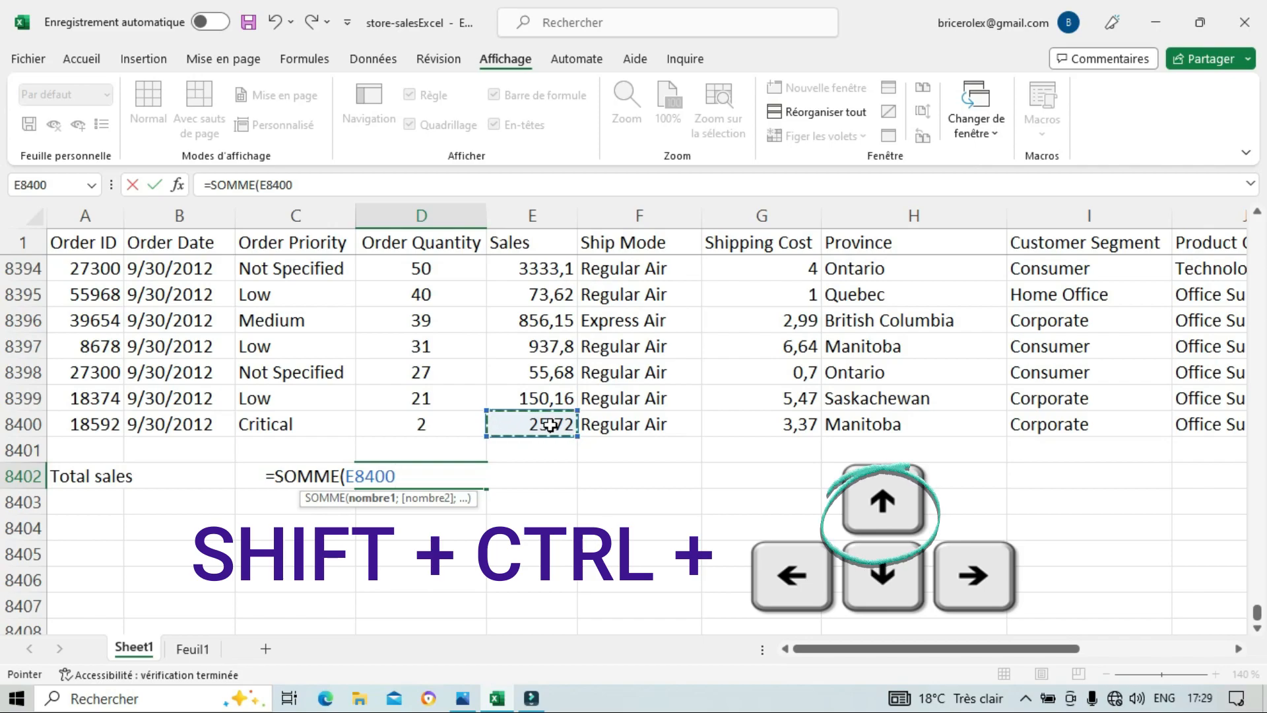
{"action": "key", "text": "ctrl+shift+Up"}
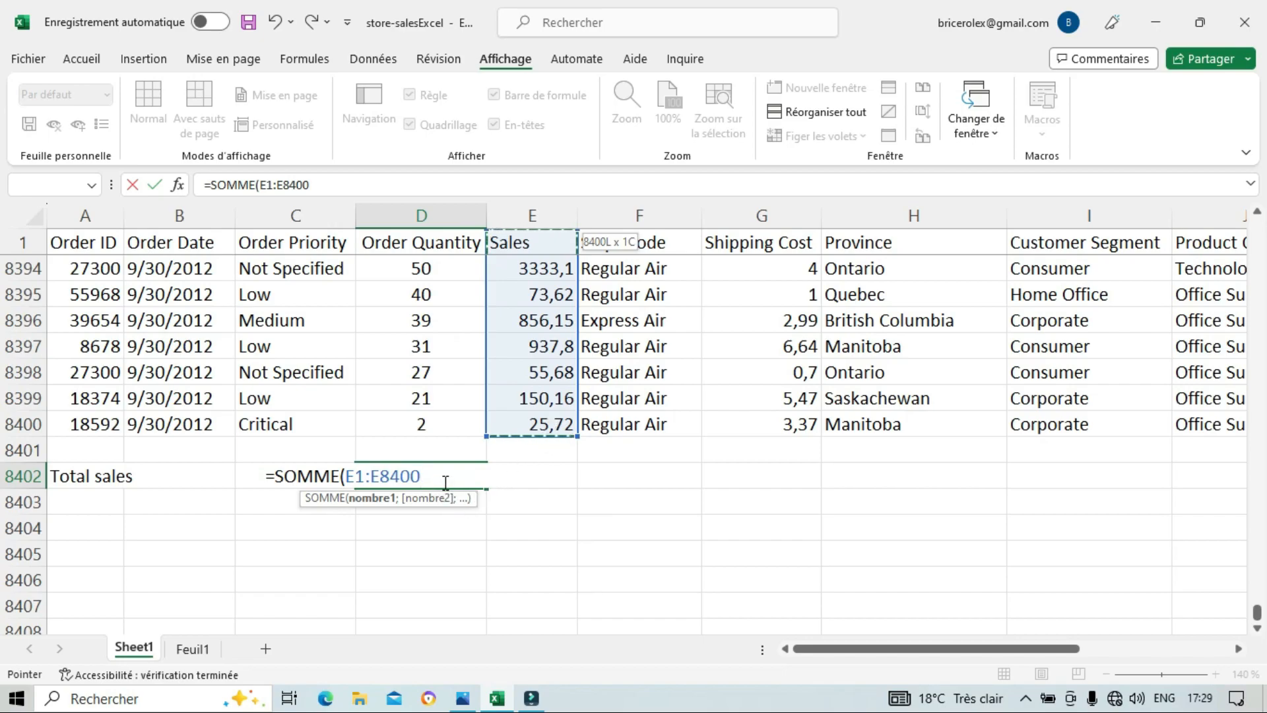
{"action": "type", "text": ")"}
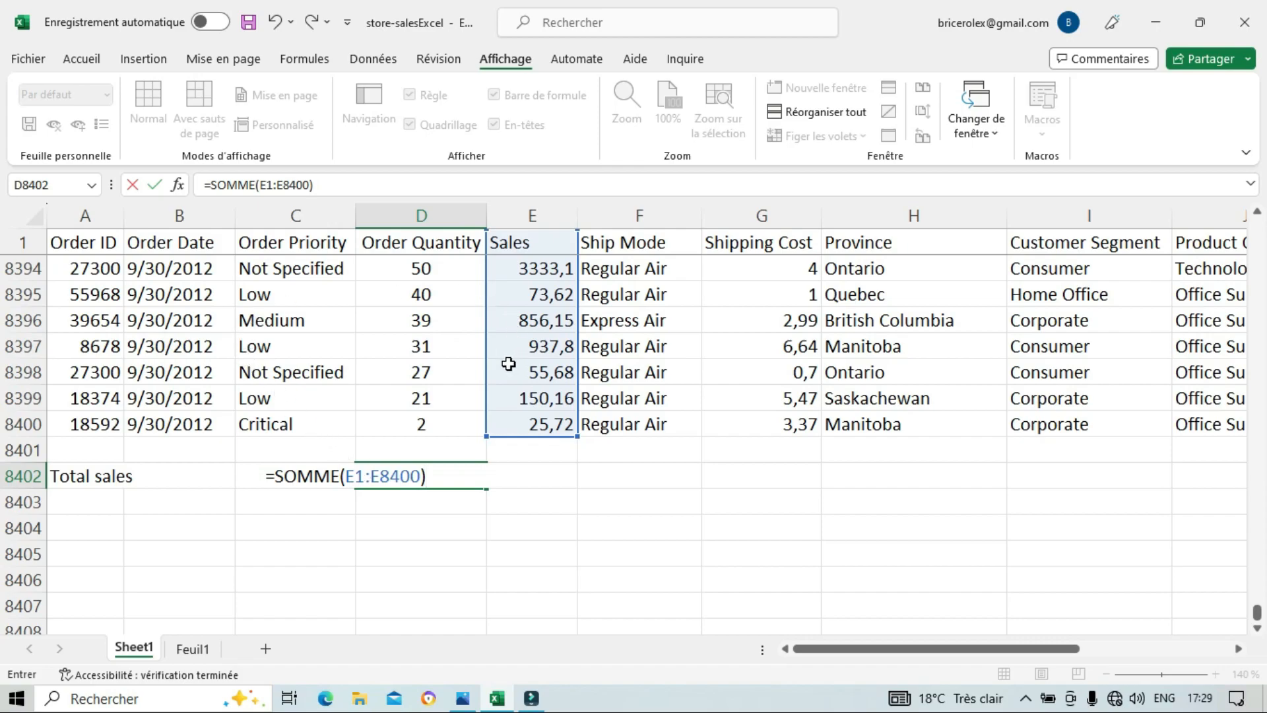
Step: Change the start of the total's range to E2 to exclude the header, and commit the formula
{"action": "left_click", "coordinate": [363, 476]}
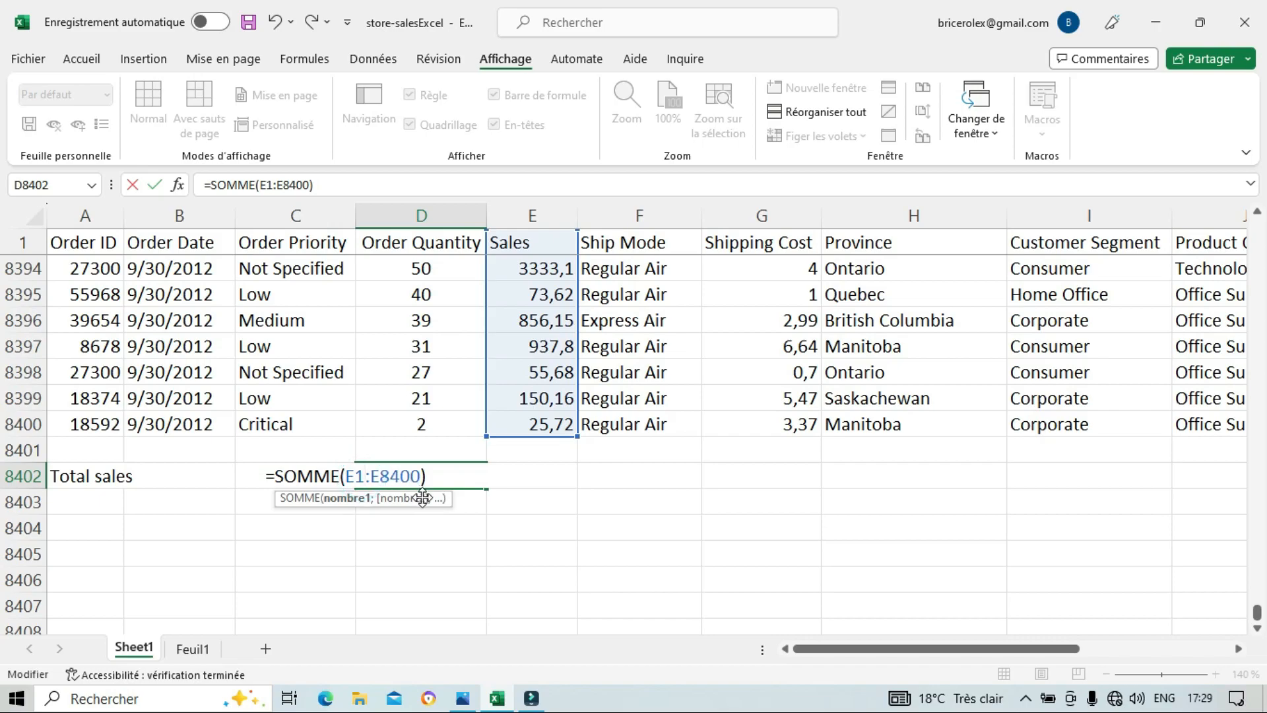
{"action": "key", "text": "BackSpace"}
{"action": "type", "text": "2"}
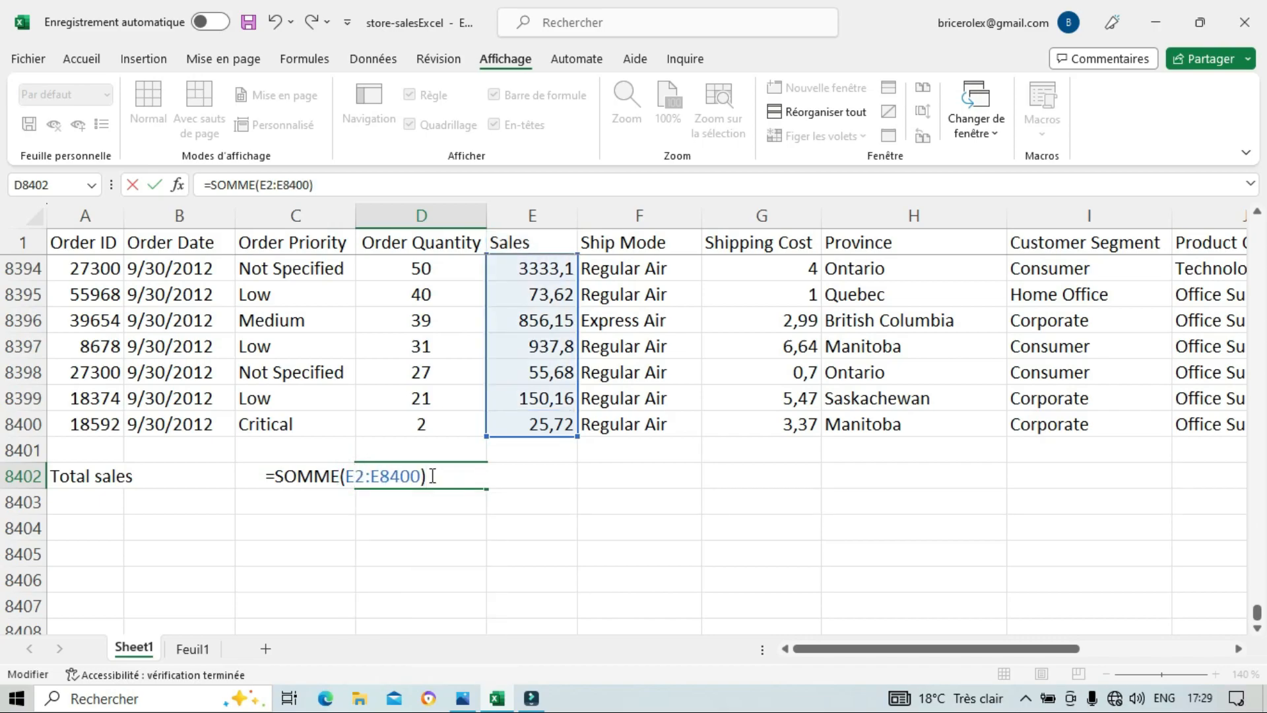
{"action": "key", "text": "Return"}
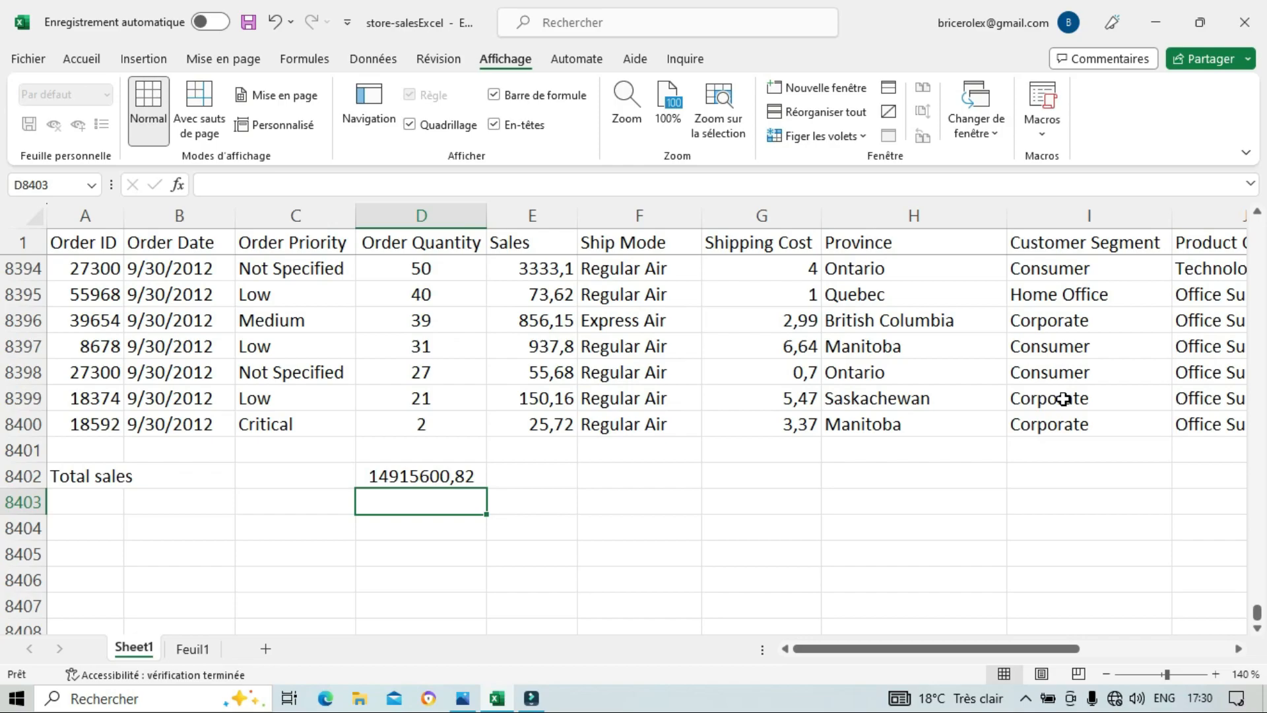
Step: Label A8404 to A8407 as Corporate total sales, Consumer total sales, Home Office total sales and Small Business total sales
{"action": "left_click", "coordinate": [92, 529]}
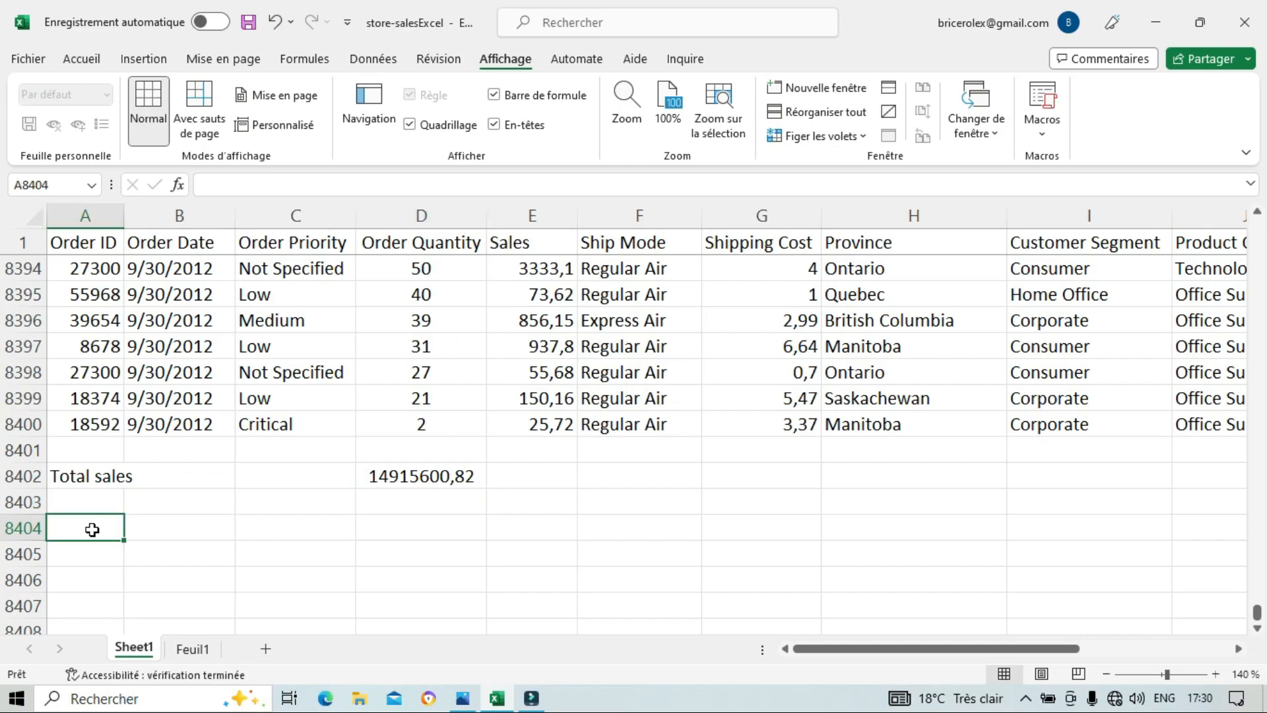
{"action": "type", "text": "Corporate total sales"}
{"action": "key", "text": "Return"}
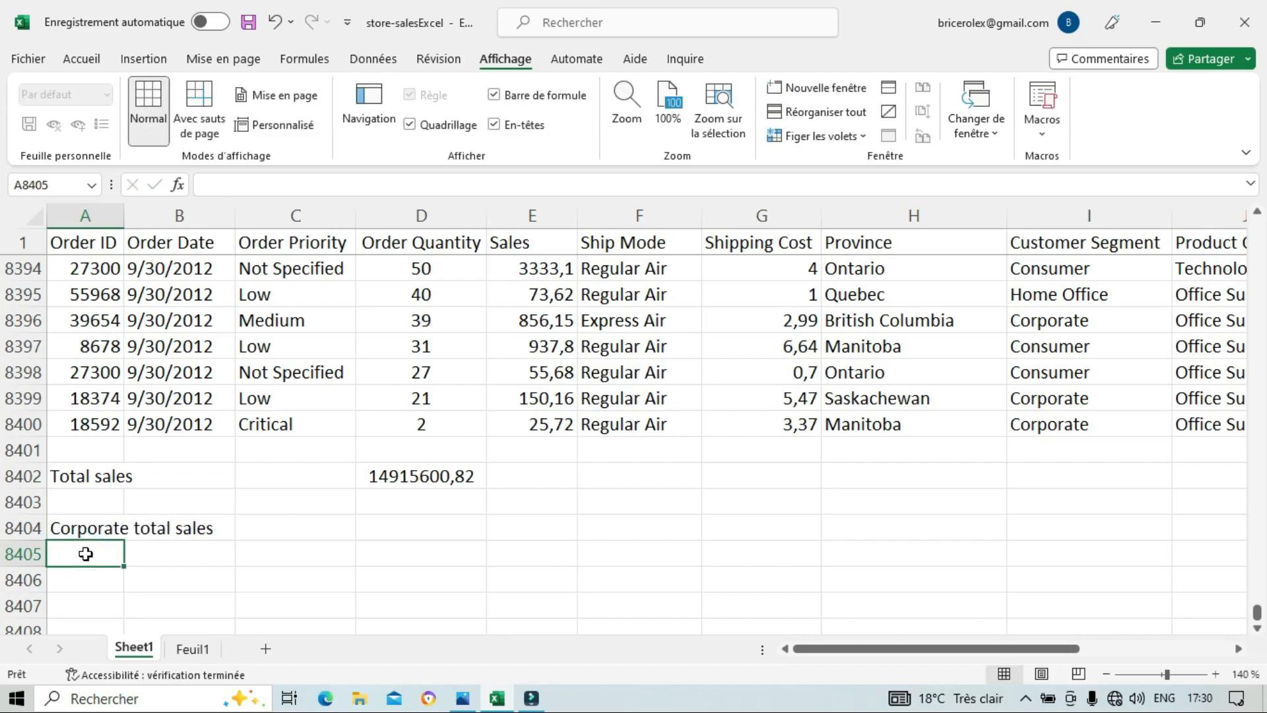
{"action": "type", "text": "C"}
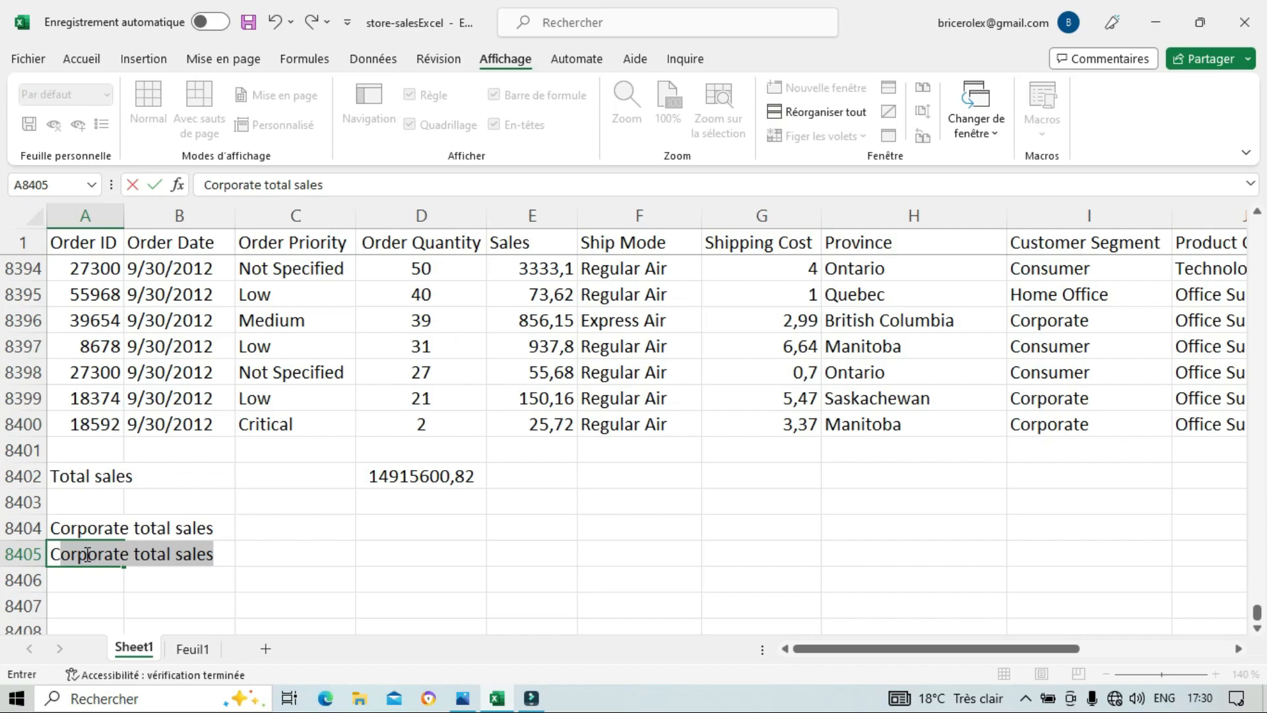
{"action": "type", "text": "onsumer total sales"}
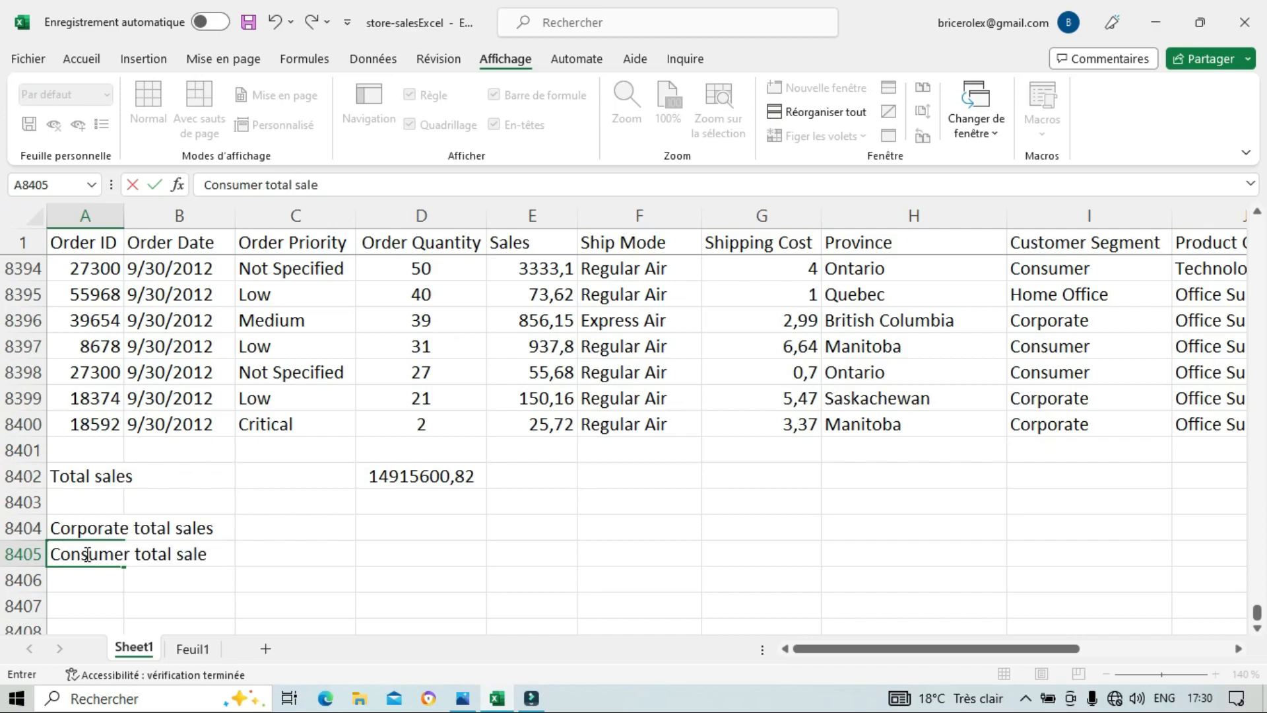
{"action": "key", "text": "Return"}
{"action": "type", "text": "Home Office"}
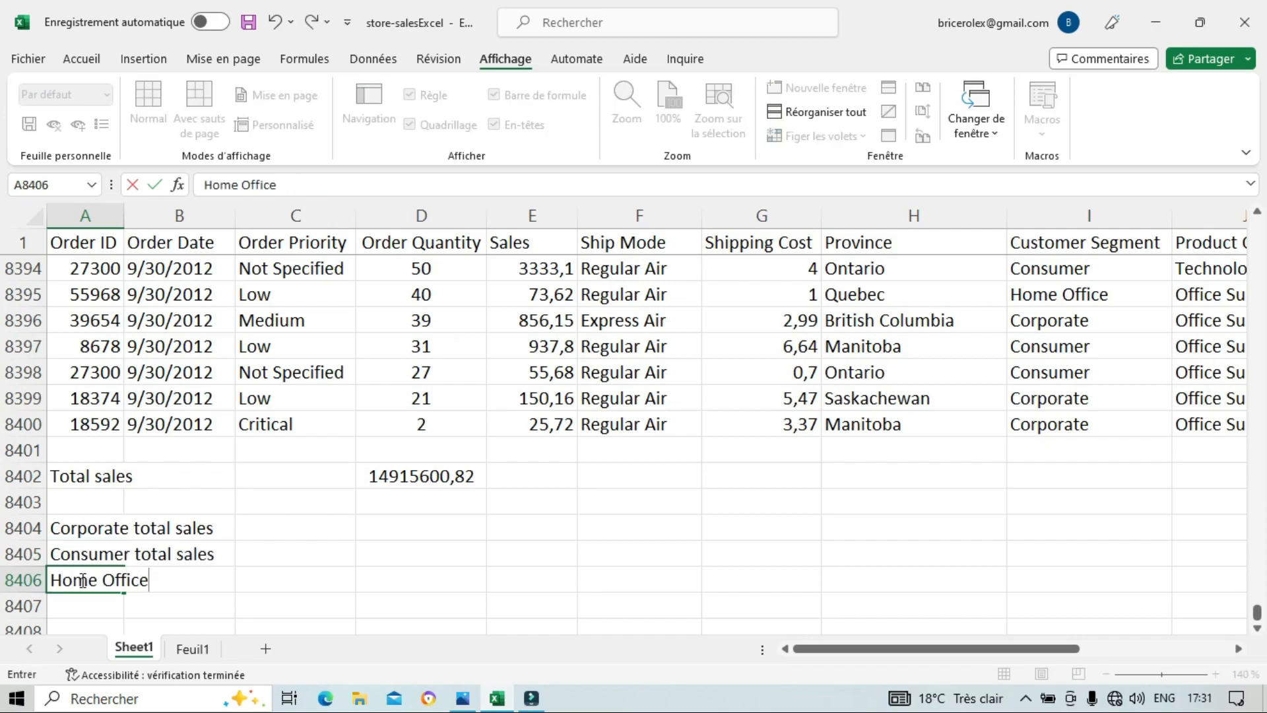
{"action": "type", "text": " total sales"}
{"action": "key", "text": "Return"}
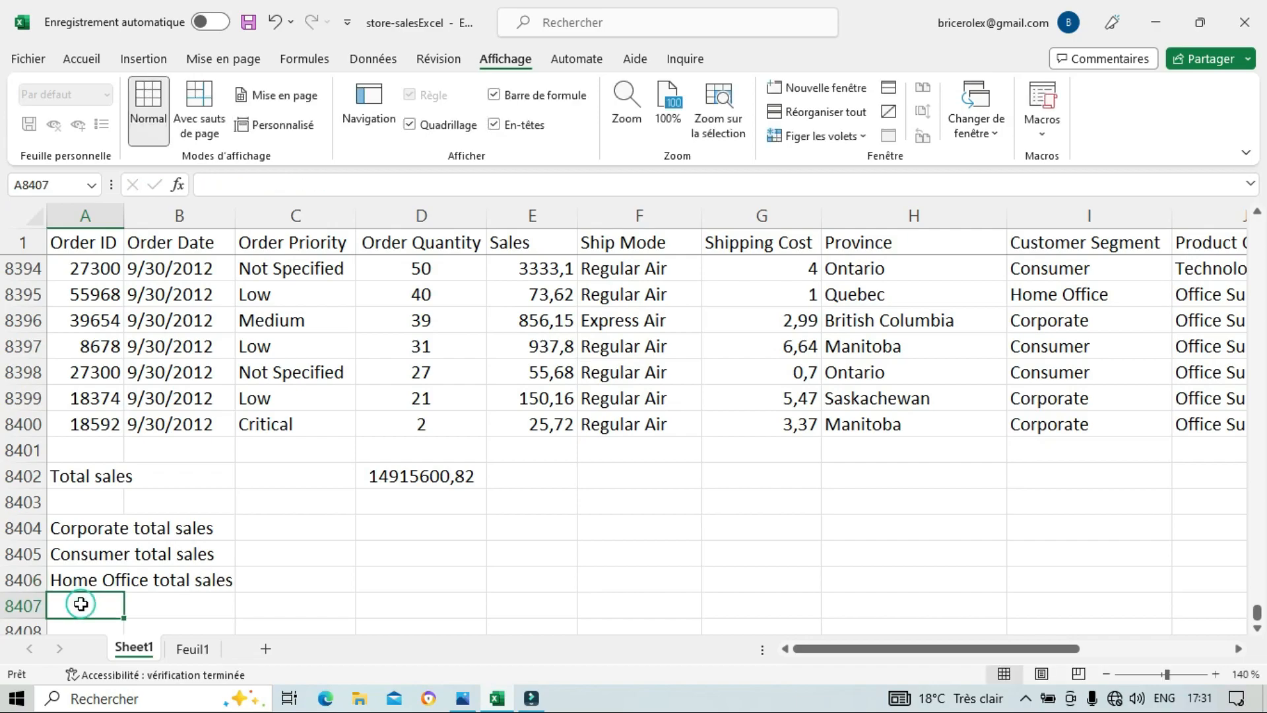
{"action": "type", "text": "Small Business total sales"}
Step: Write =SOMME.SI(I1:I8400;"Corporate";E1:E8400) in D8404 to total the Sales for the Corporate customer segment
{"action": "left_click", "coordinate": [411, 527]}
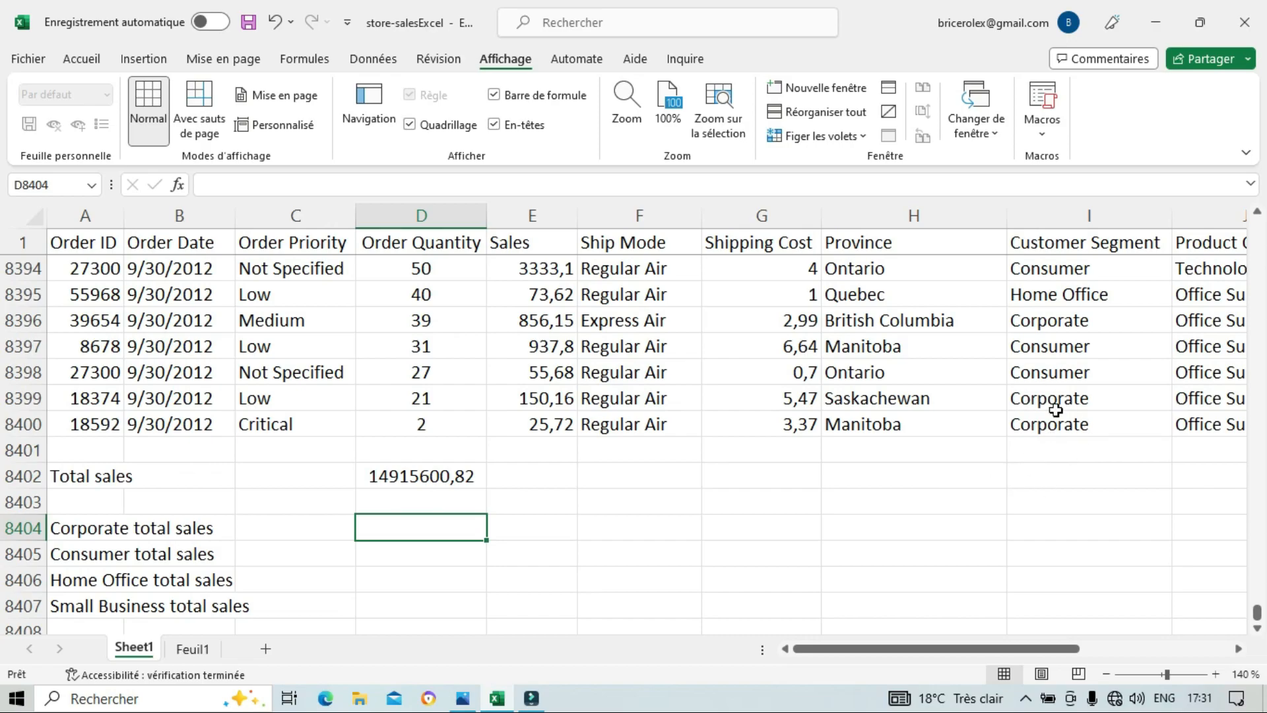
{"action": "double_click", "coordinate": [388, 526]}
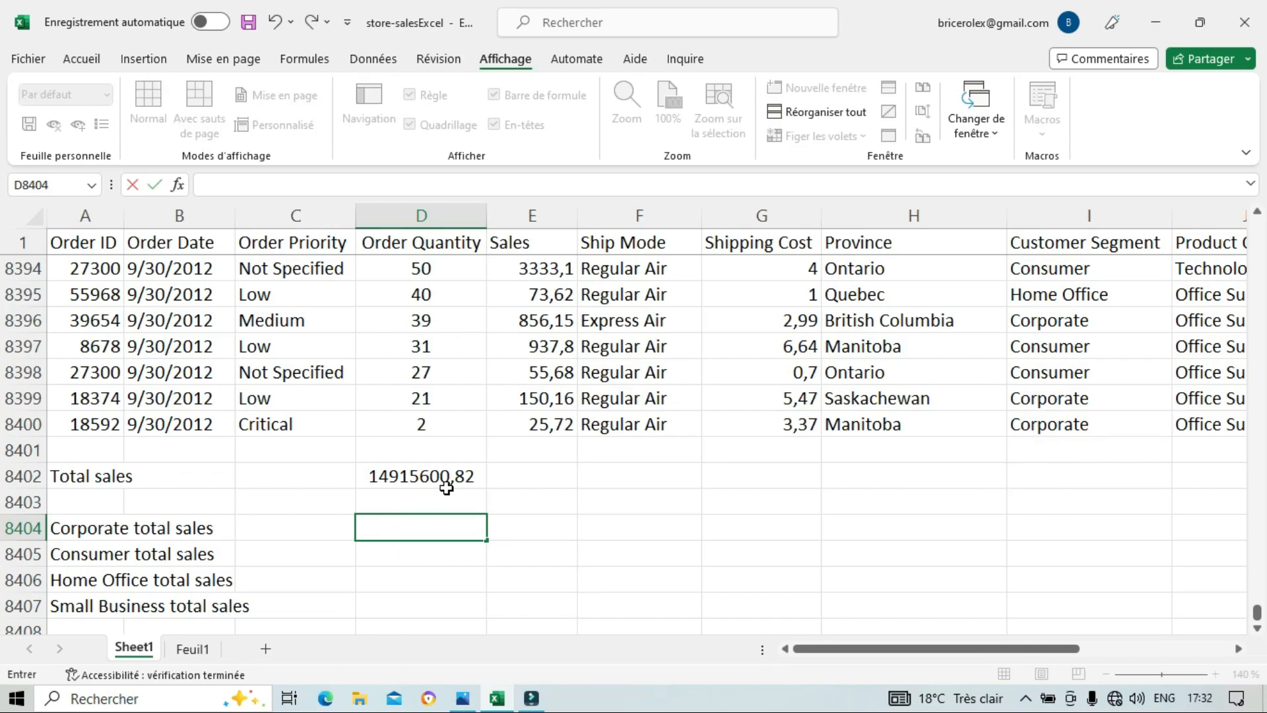
{"action": "type", "text": "=SOMME."}
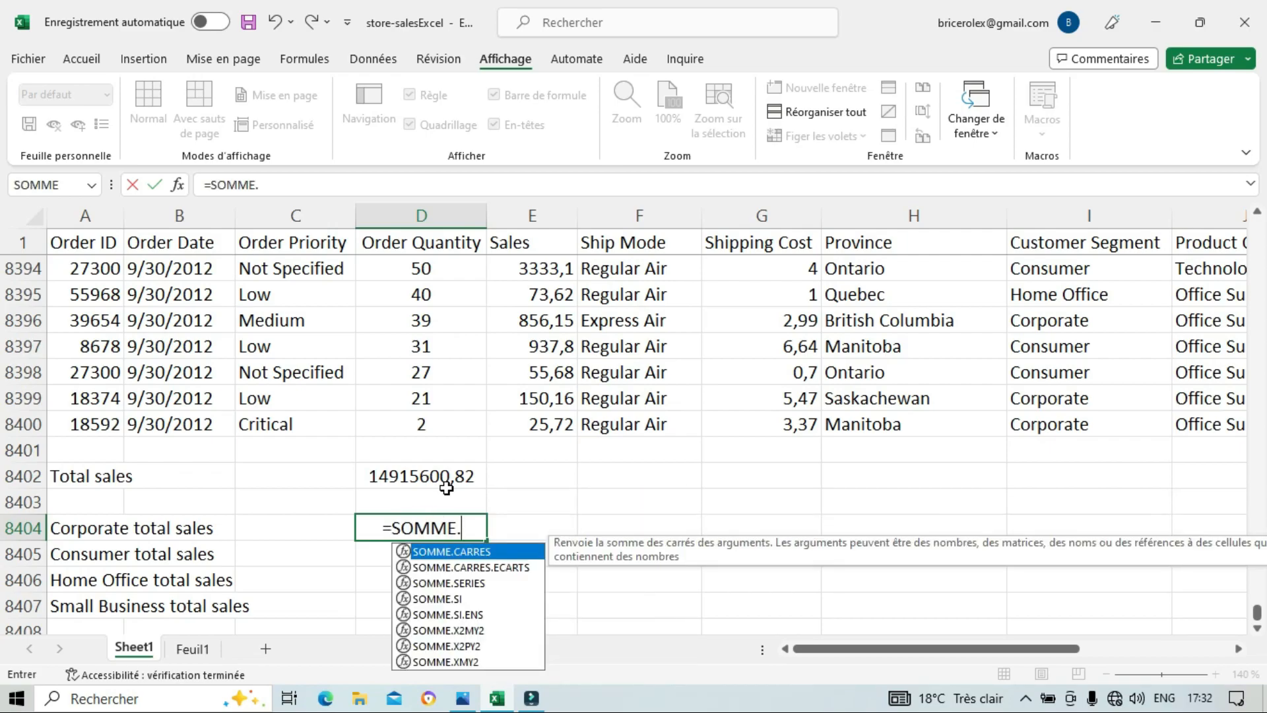
{"action": "type", "text": "SI("}
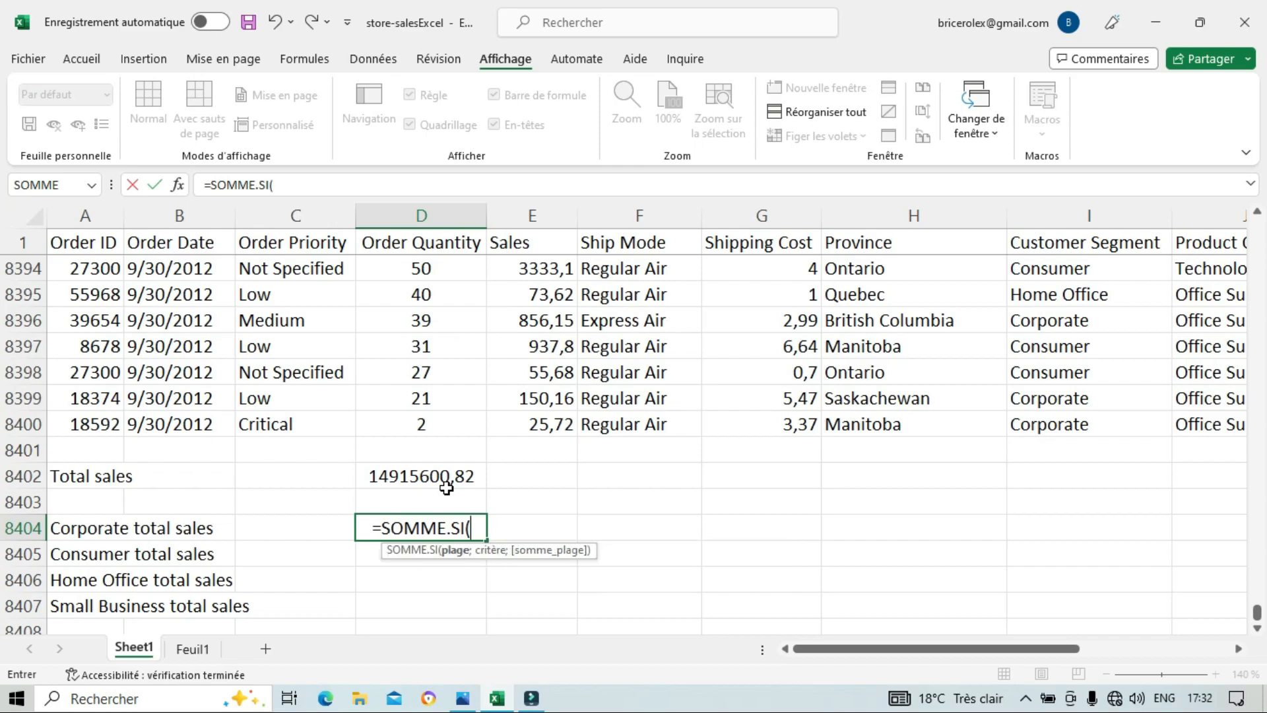
{"action": "left_click", "coordinate": [1090, 430]}
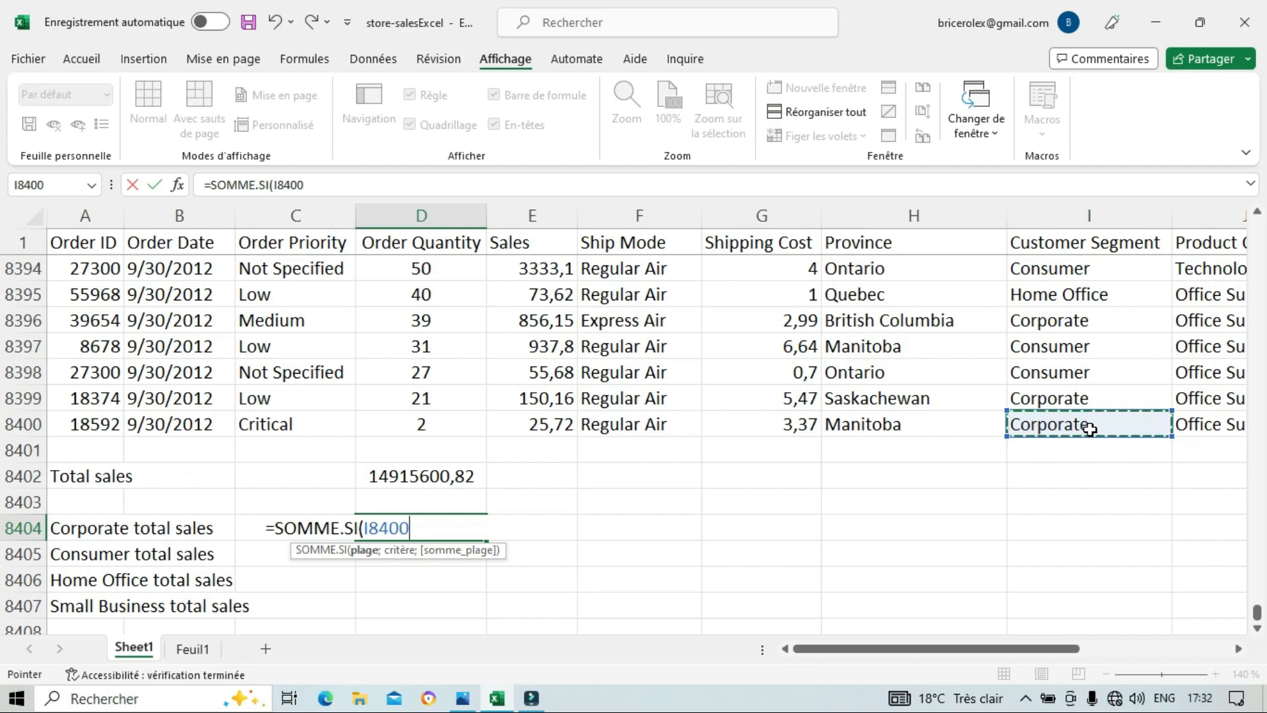
{"action": "key", "text": "ctrl+shift+Up"}
{"action": "type", "text": ";"}
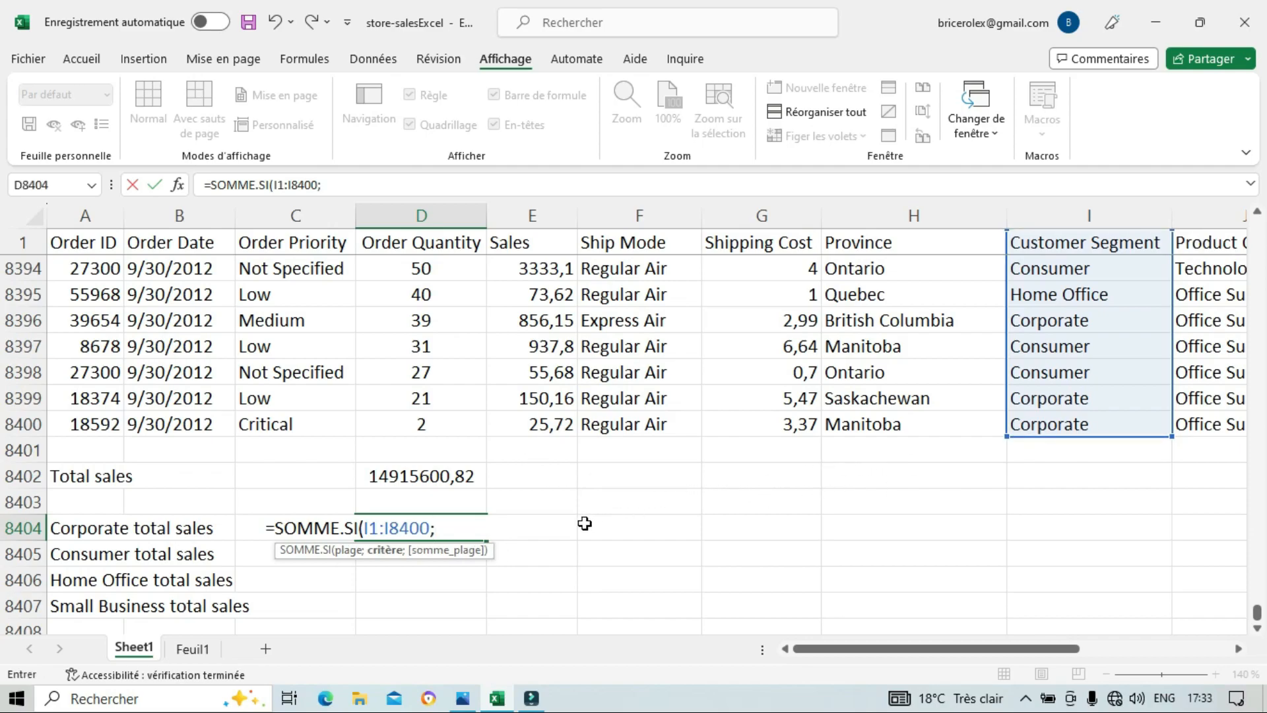
{"action": "type", "text": "\"Corporate"}
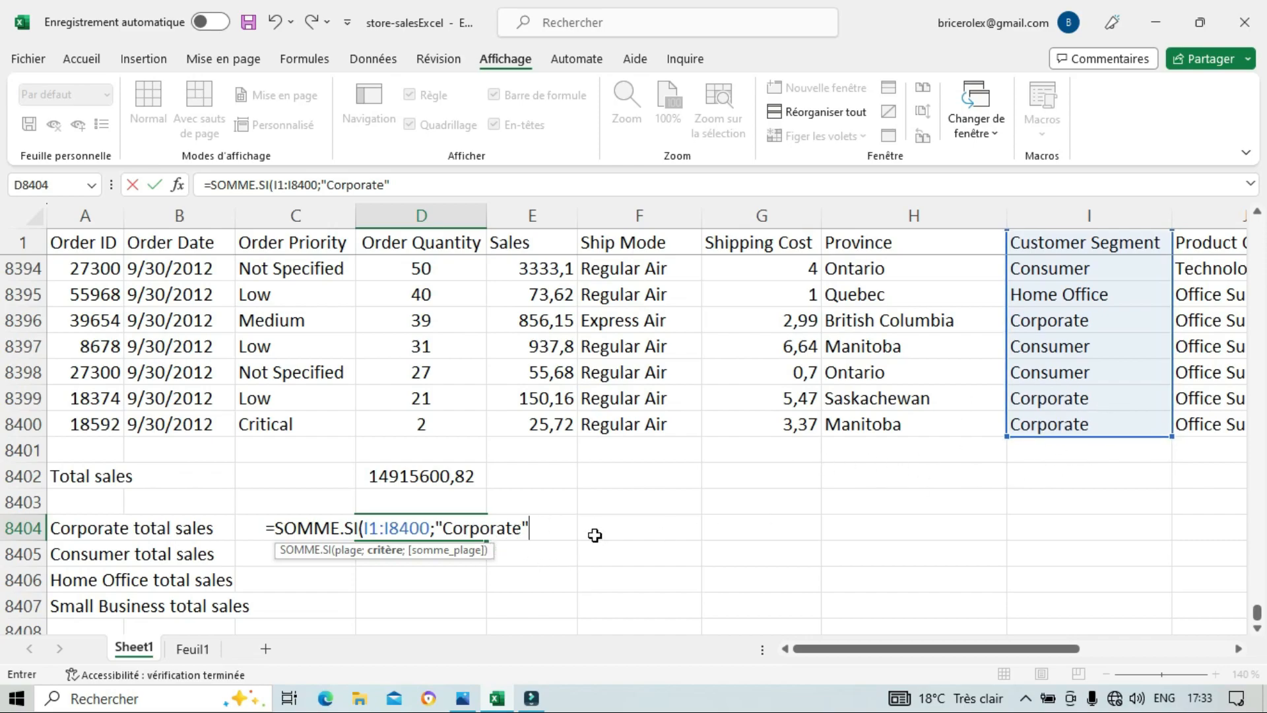
{"action": "type", "text": ";"}
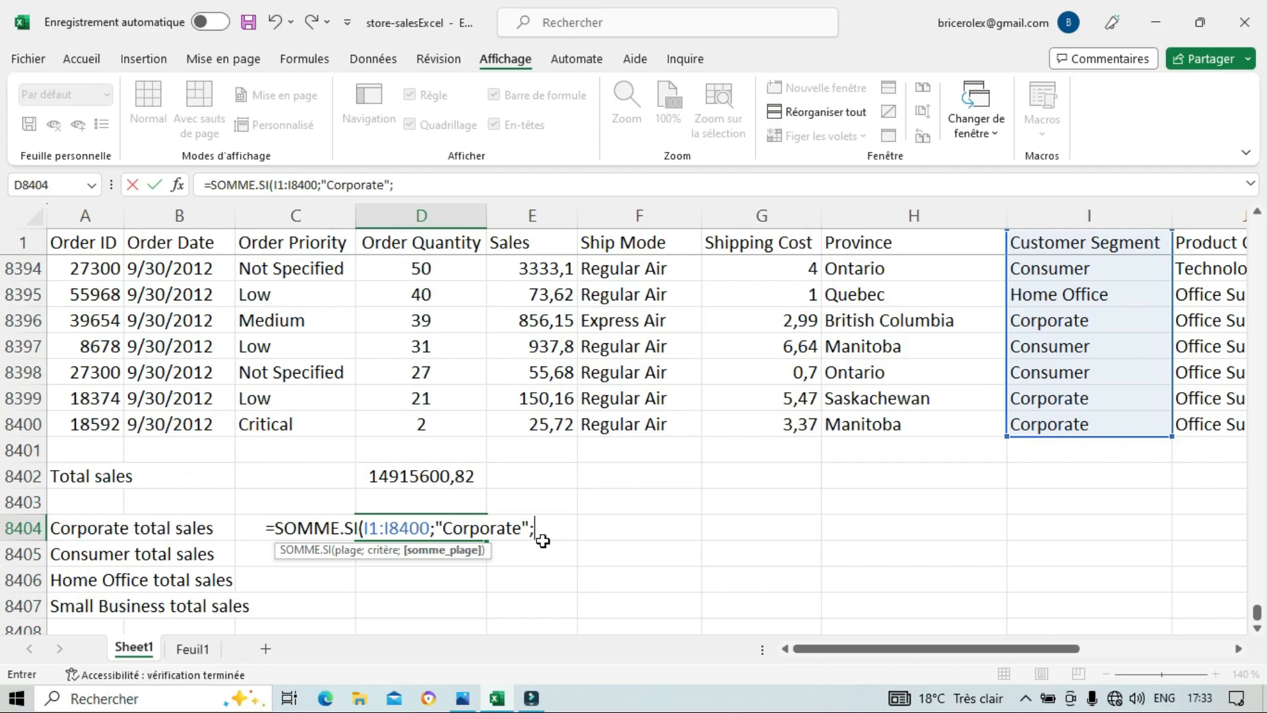
{"action": "left_click", "coordinate": [557, 428]}
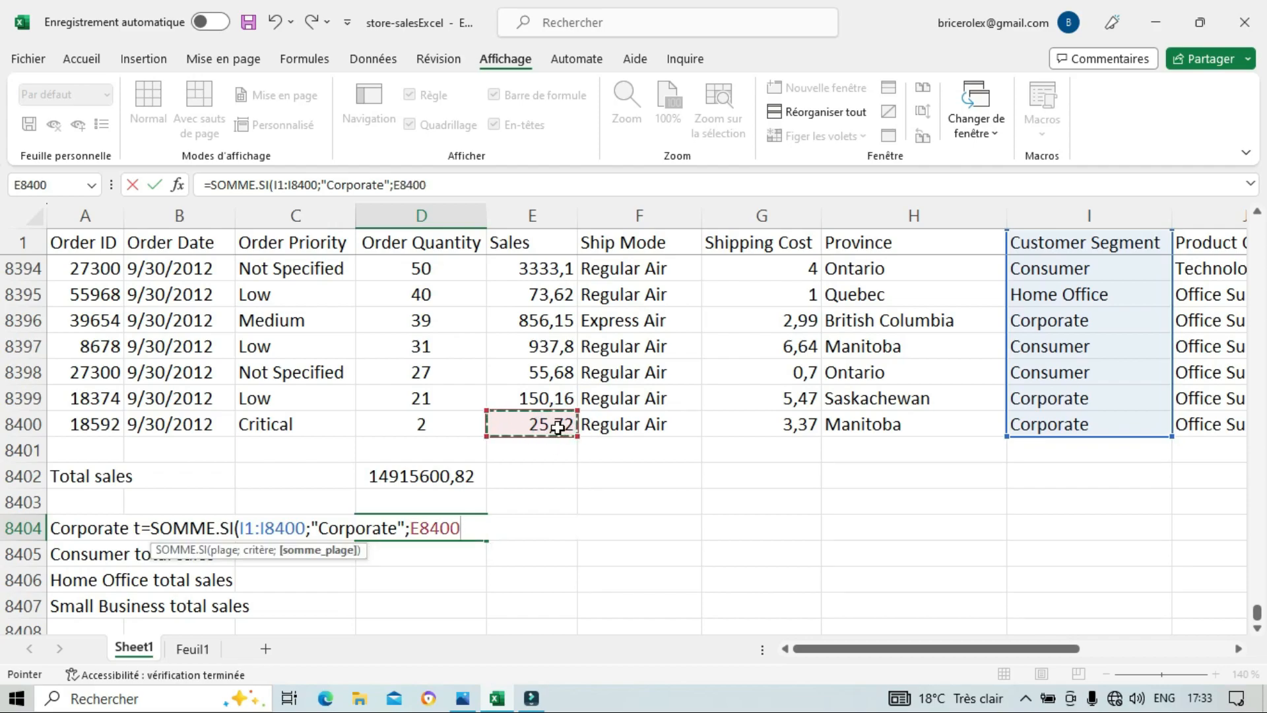
{"action": "key", "text": "ctrl+shift+Up"}
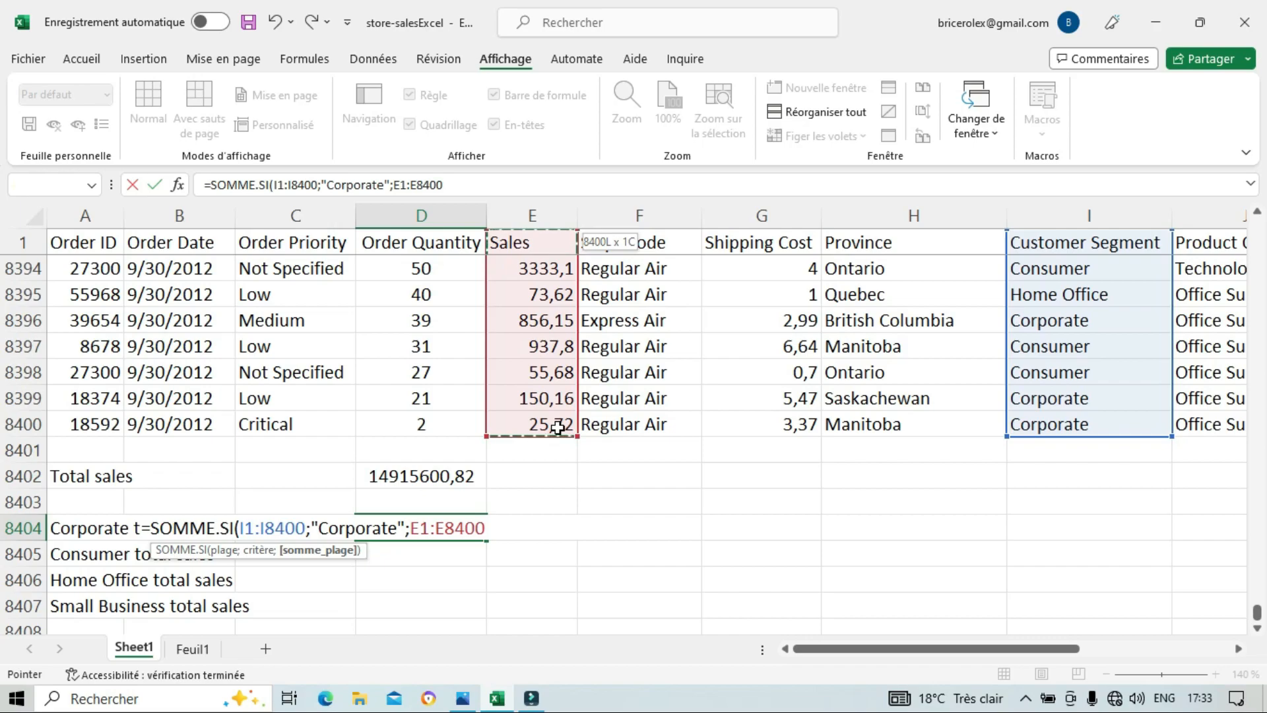
{"action": "type", "text": ")"}
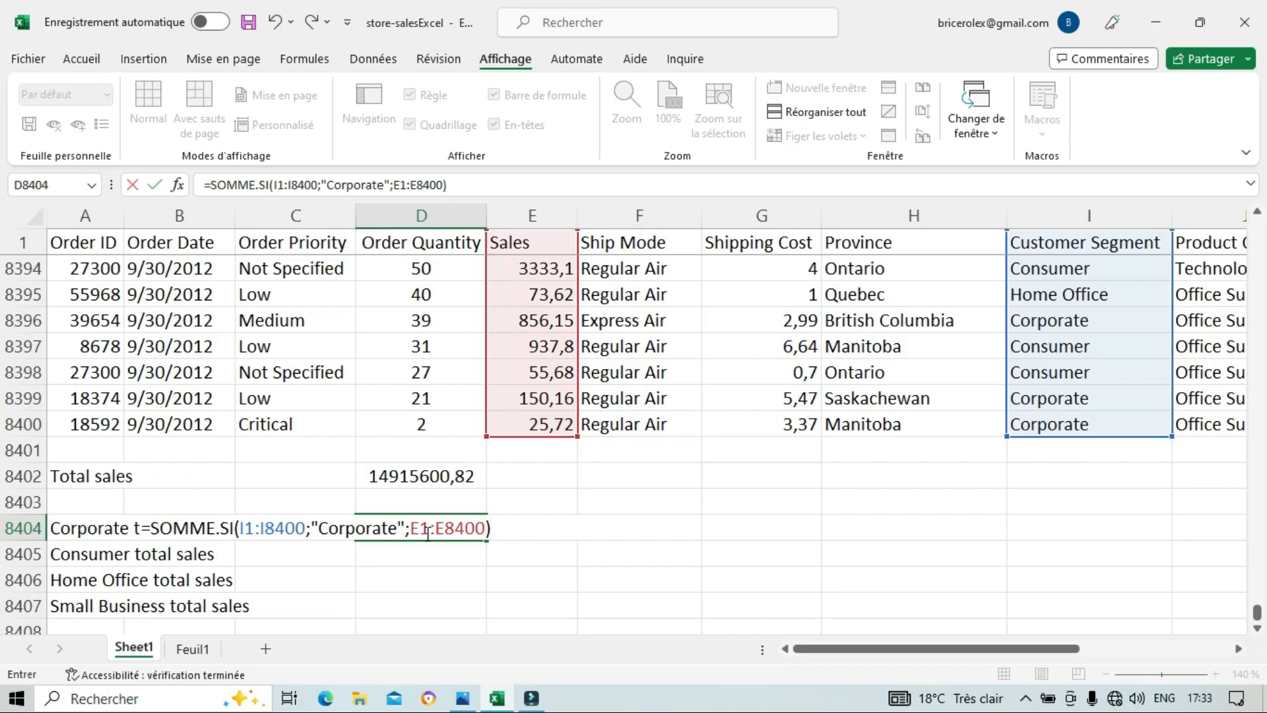
Step: Start both ranges of the Corporate SOMME.SI formula in D8404 at row 2, using I2:I8400 and E2:E8400, and commit it
{"action": "left_click", "coordinate": [255, 528]}
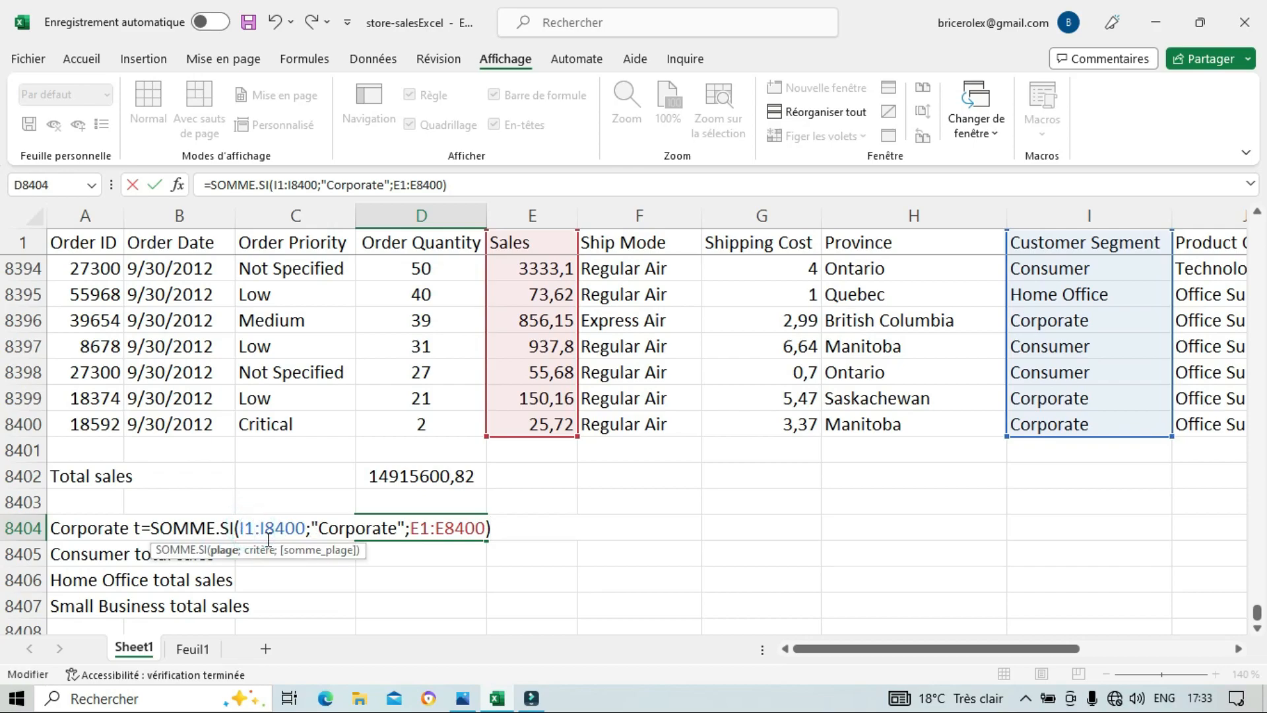
{"action": "key", "text": "BackSpace"}
{"action": "type", "text": "2"}
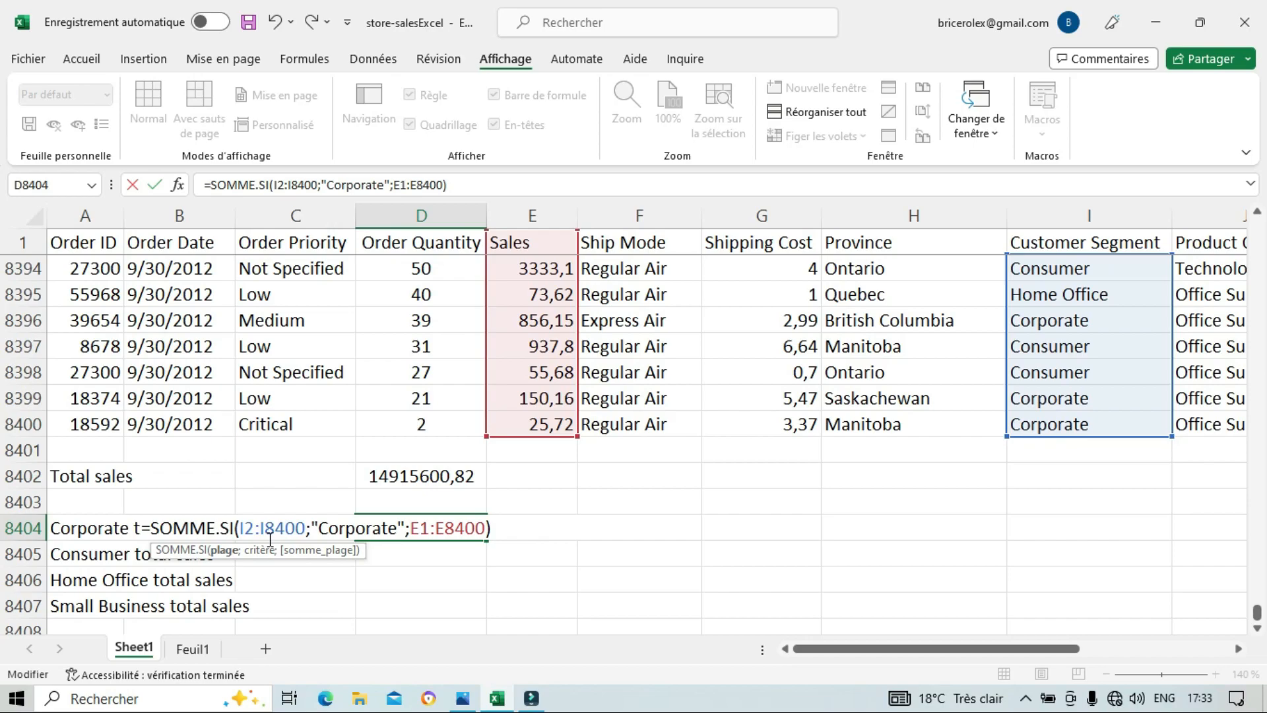
{"action": "left_click", "coordinate": [428, 528]}
{"action": "key", "text": "BackSpace"}
{"action": "type", "text": "2"}
{"action": "left_click", "coordinate": [494, 528]}
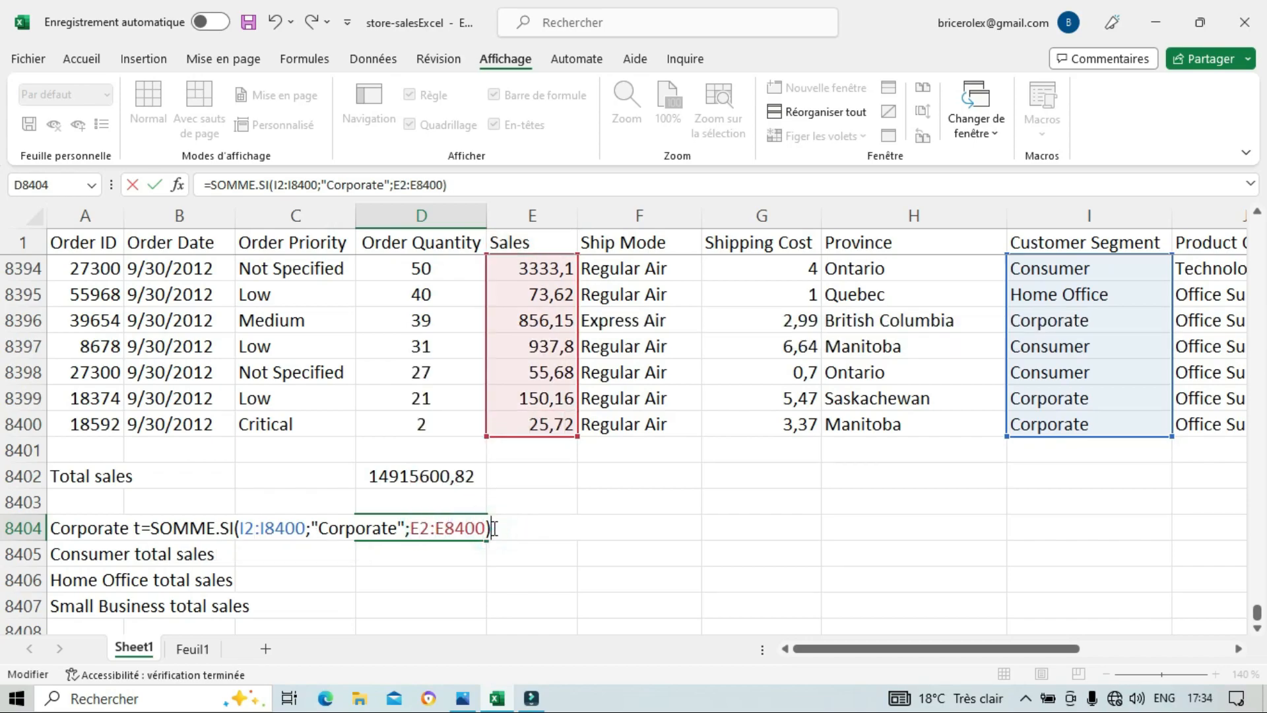
{"action": "key", "text": "Return"}
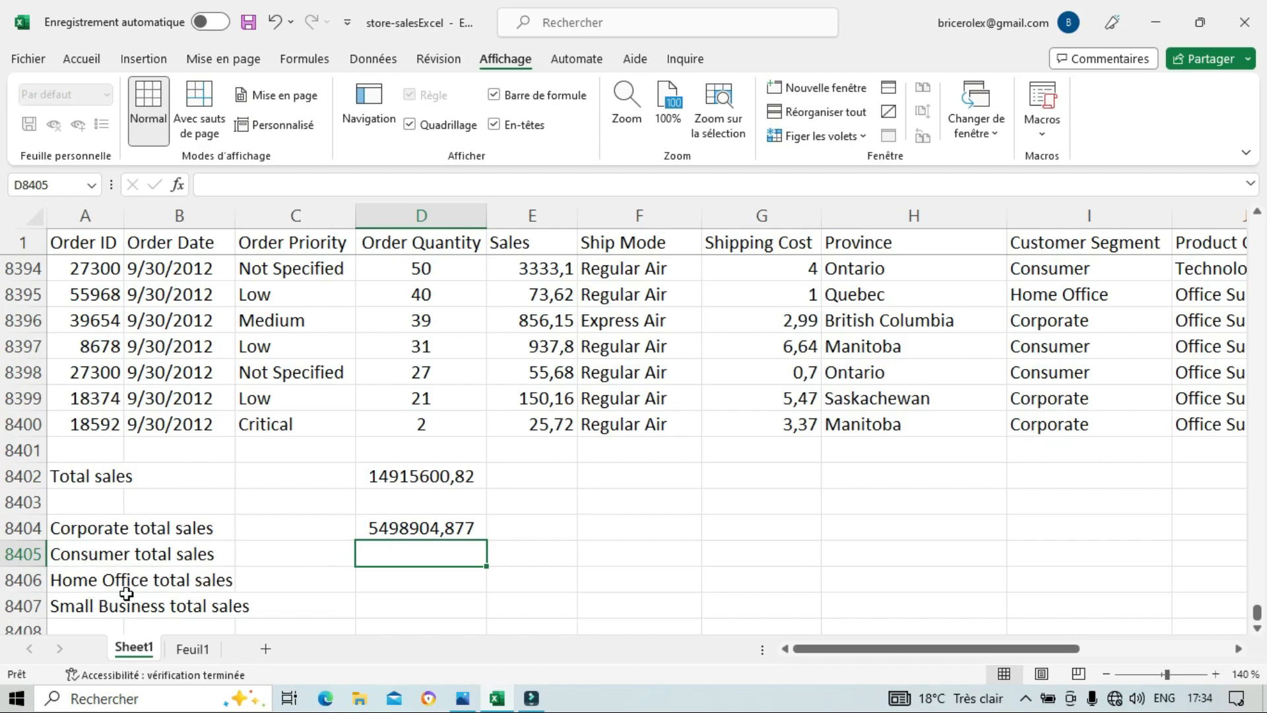
{"action": "key", "text": "Up"}
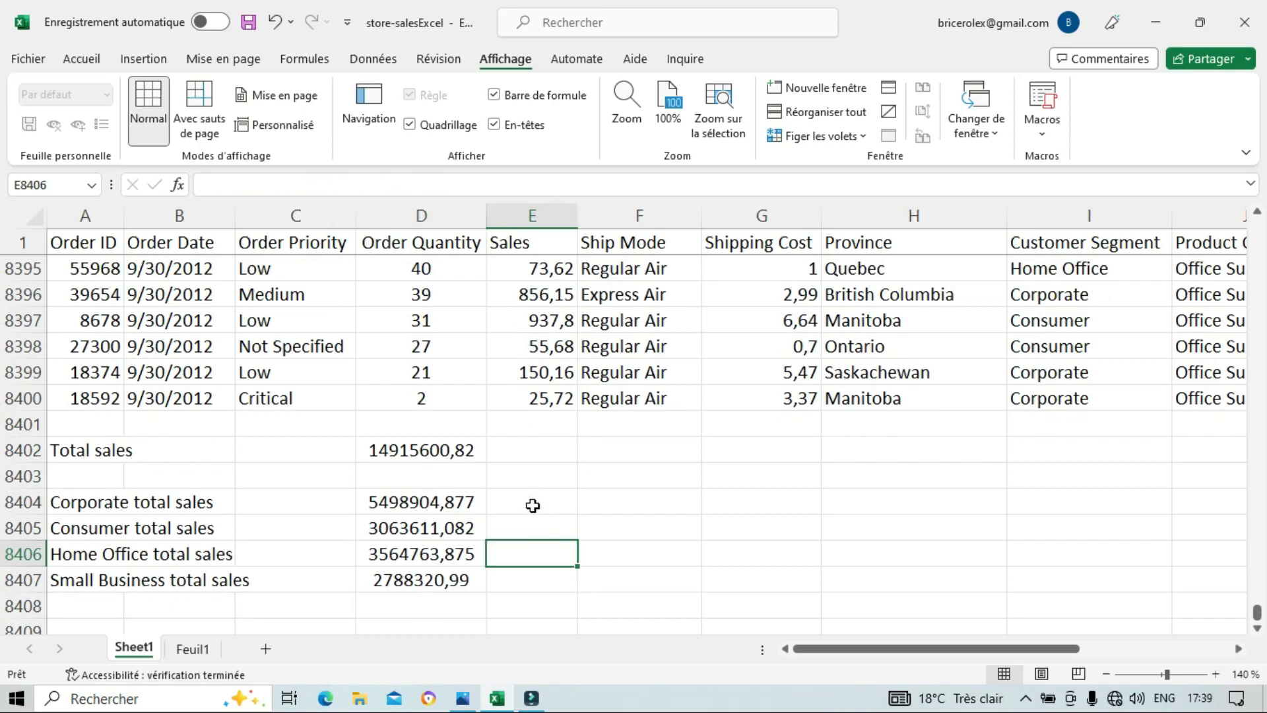
Step: Write =D8404/D8402 in E8404 to calculate the Corporate segment's share of total sales
{"action": "left_click", "coordinate": [544, 503]}
{"action": "type", "text": "="}
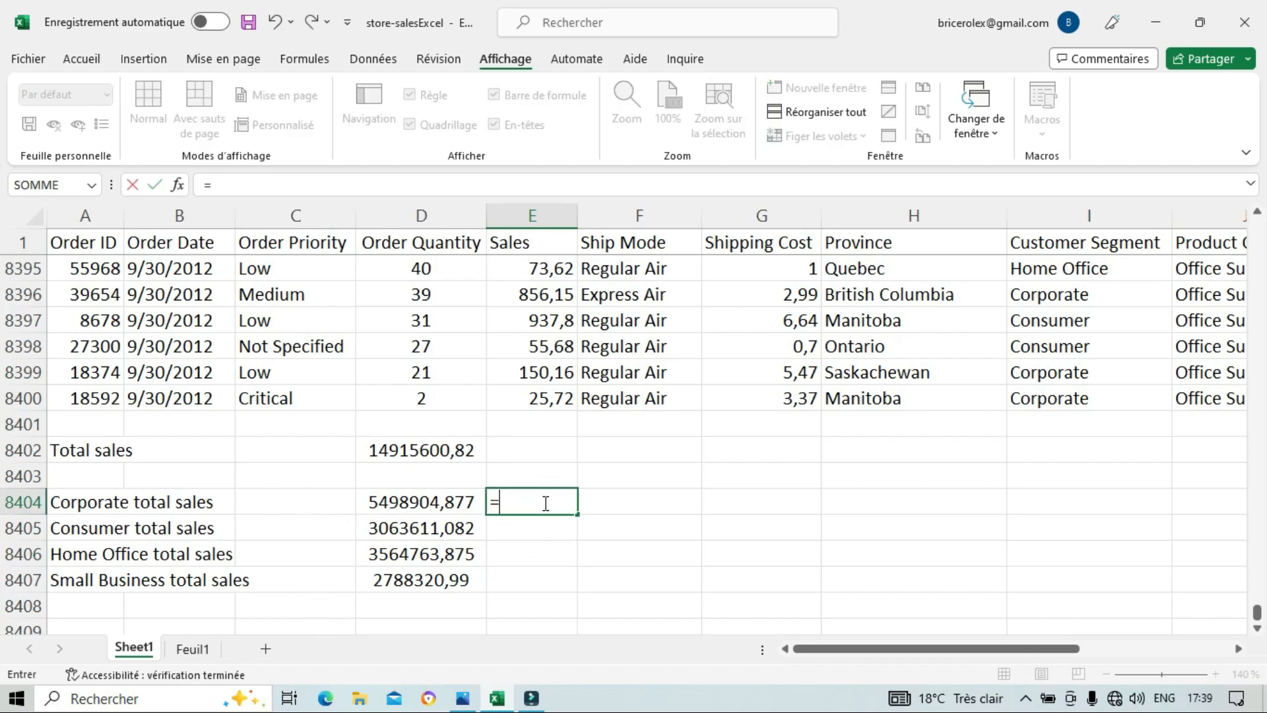
{"action": "left_click", "coordinate": [417, 503]}
{"action": "type", "text": "/"}
{"action": "left_click", "coordinate": [433, 448]}
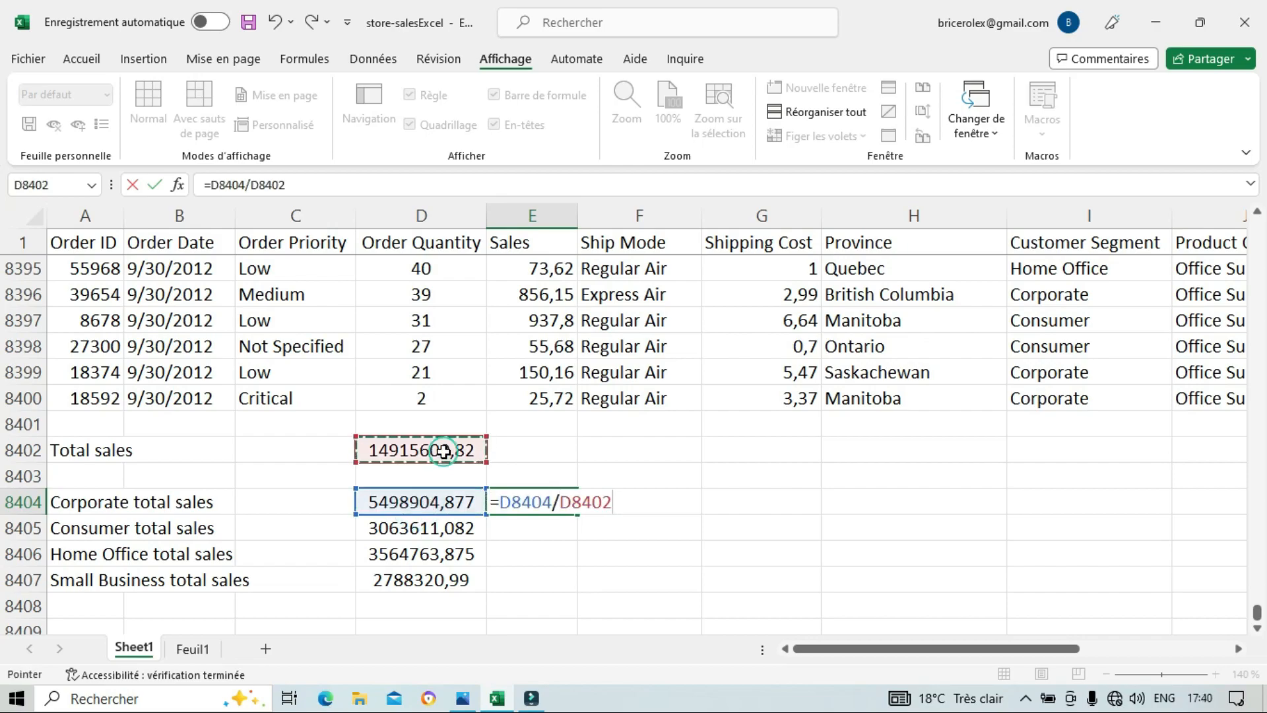
{"action": "key", "text": "Return"}
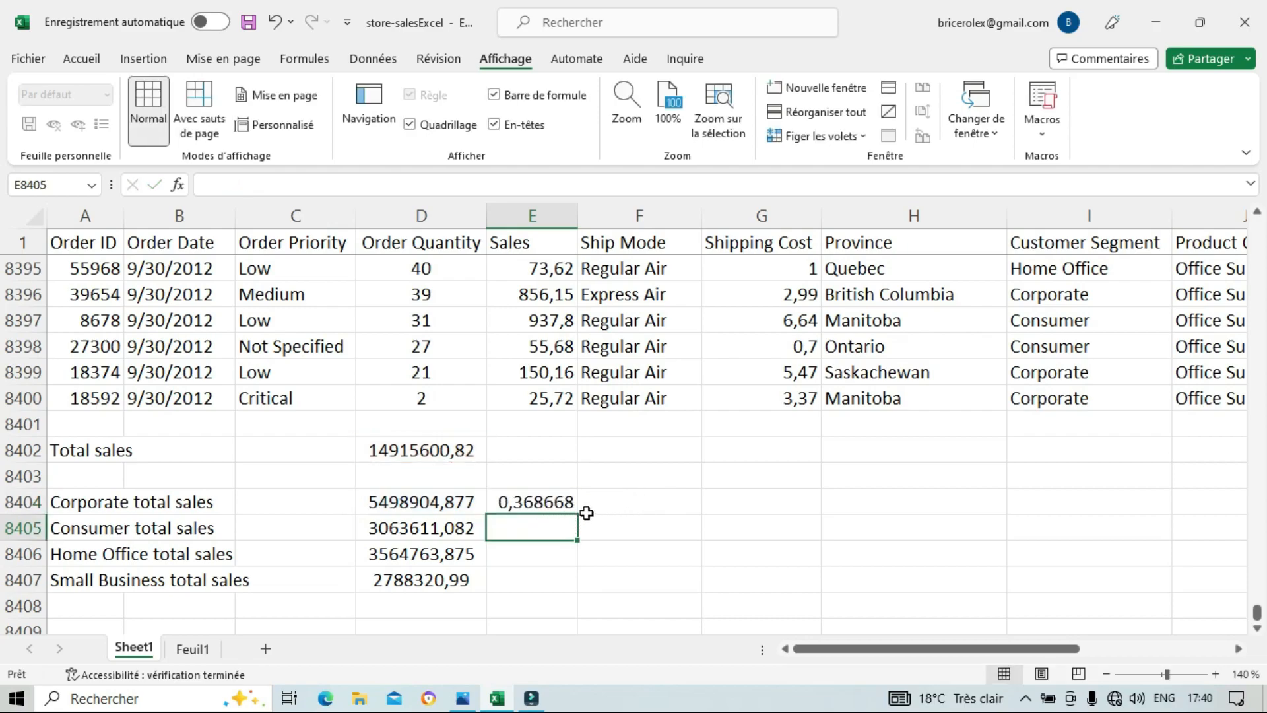
Step: Try to fill the Corporate share formula down to E8405, and inspect the references used in both cells
{"action": "left_click", "coordinate": [564, 502]}
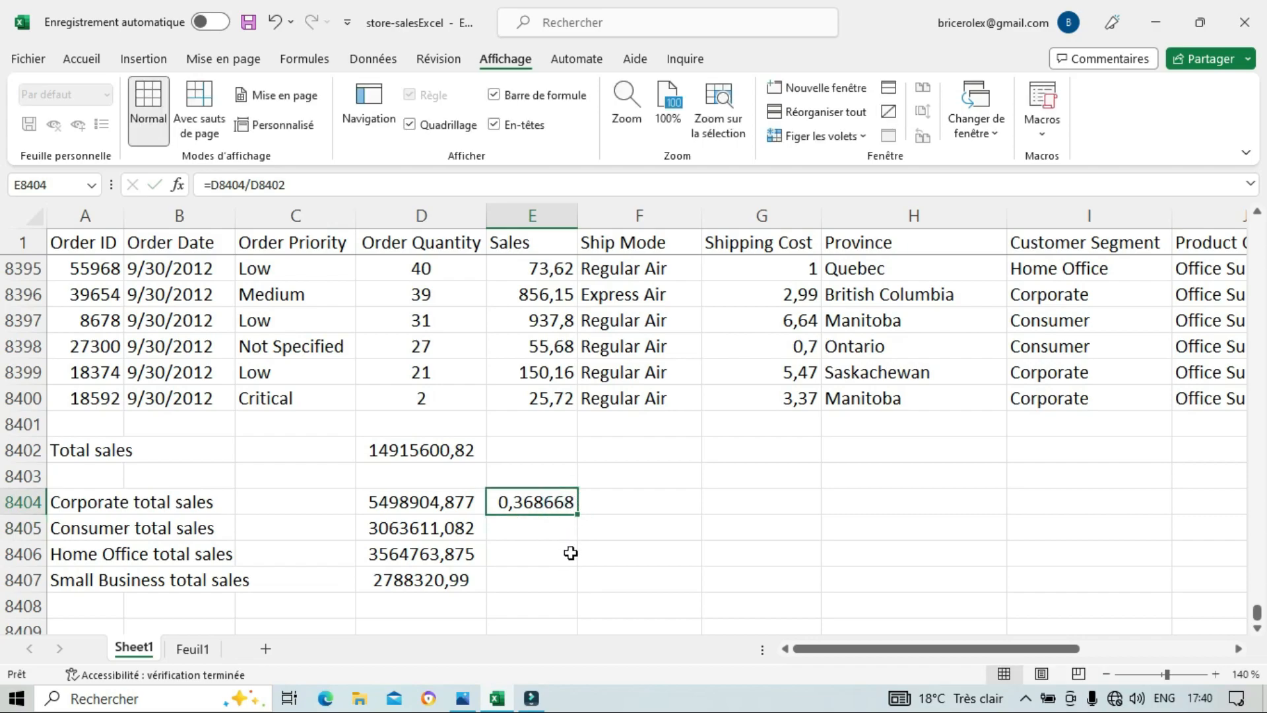
{"action": "left_click_drag", "start_coordinate": [577, 517], "coordinate": [577, 540]}
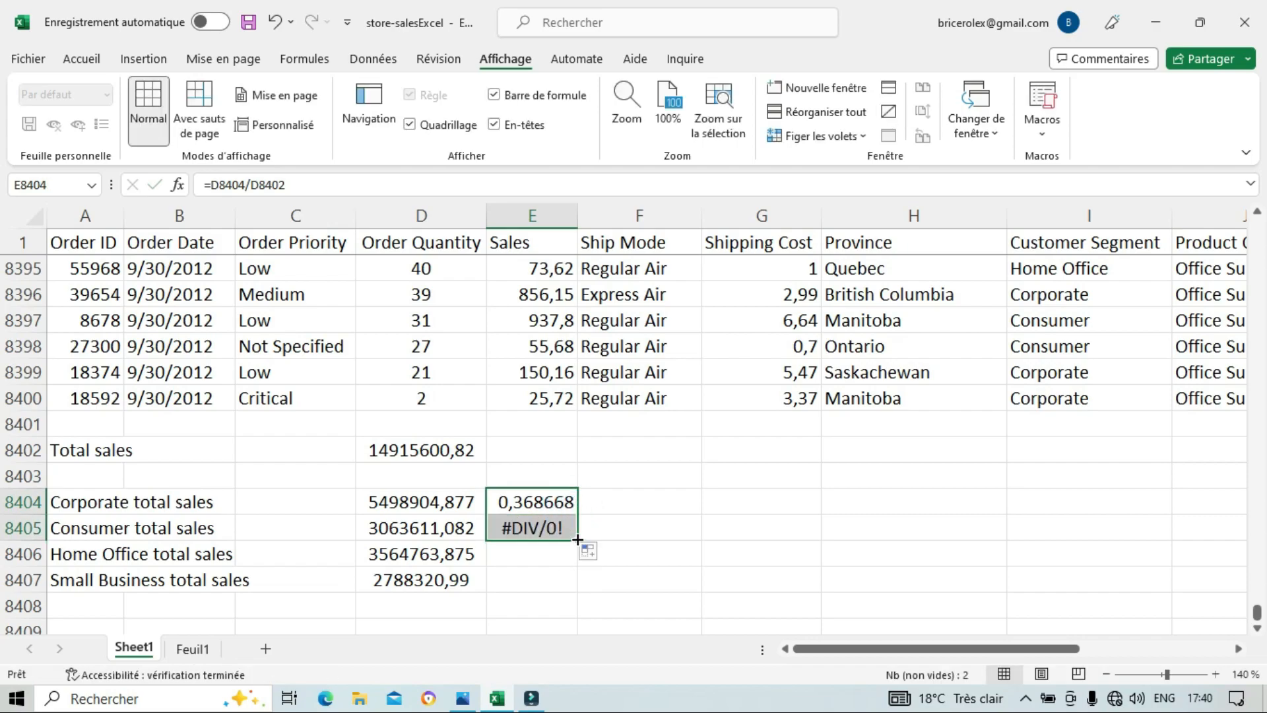
{"action": "double_click", "coordinate": [542, 501]}
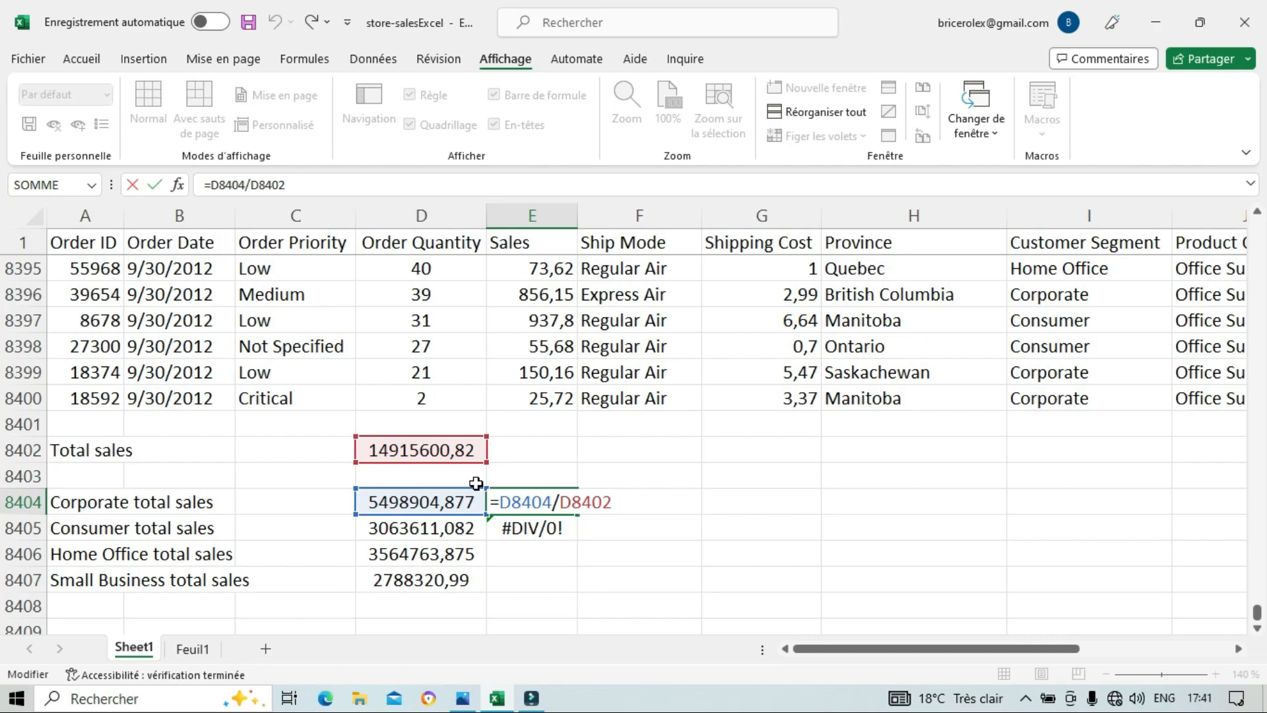
{"action": "key", "text": "Return"}
{"action": "key", "text": "F2"}
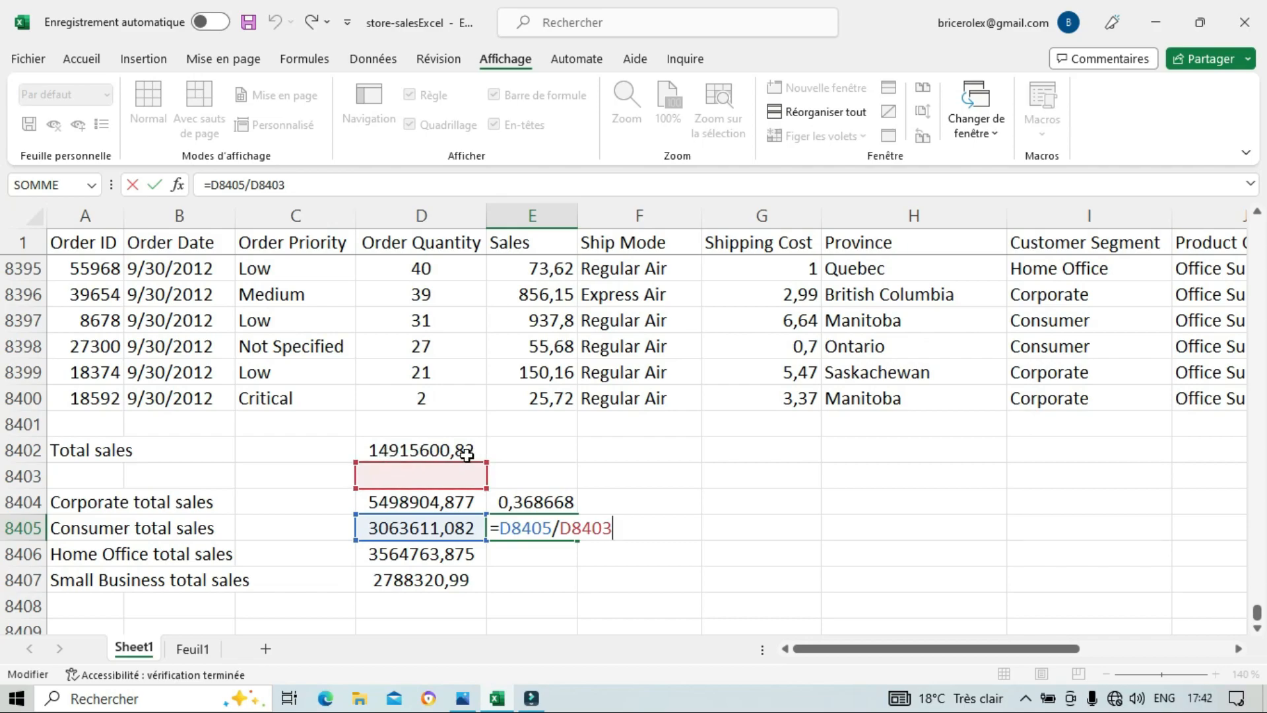
Step: Fix the divisor's row in E8404 so the formula reads =D8404/D$8402, and fill it down to E8407
{"action": "double_click", "coordinate": [559, 499]}
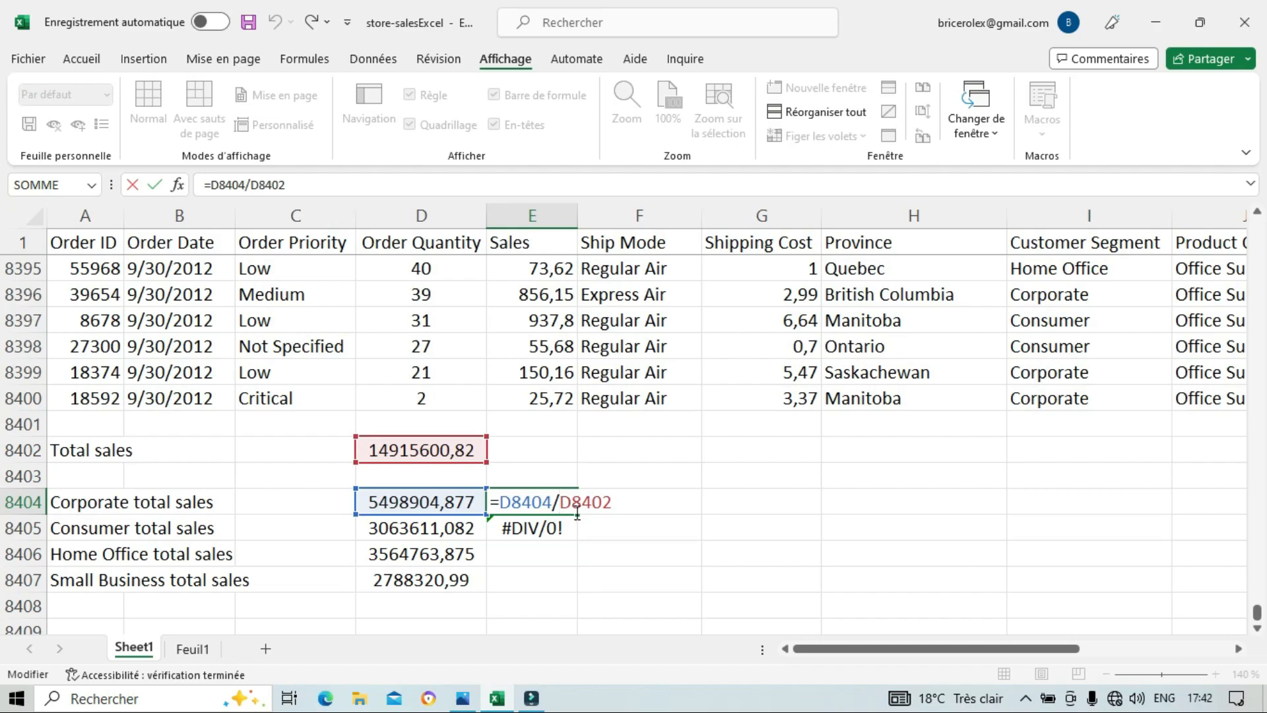
{"action": "left_click", "coordinate": [571, 502]}
{"action": "type", "text": "$"}
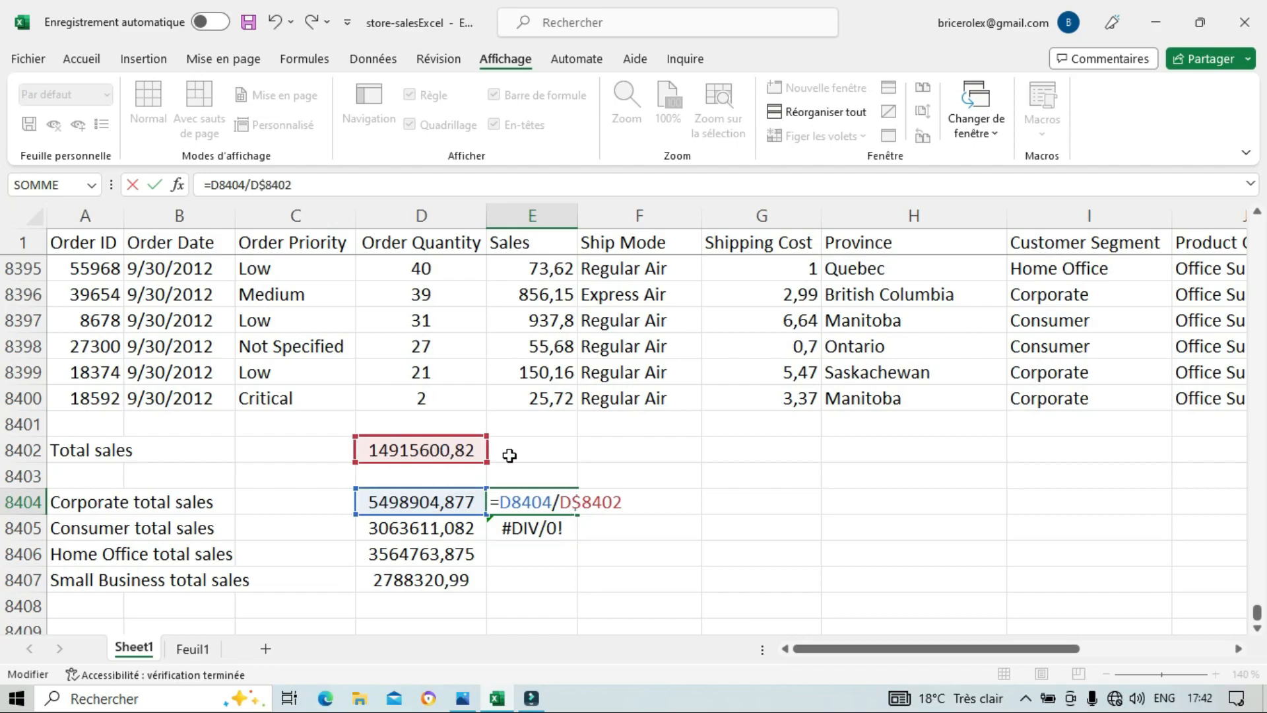
{"action": "left_click", "coordinate": [623, 503]}
{"action": "key", "text": "Return"}
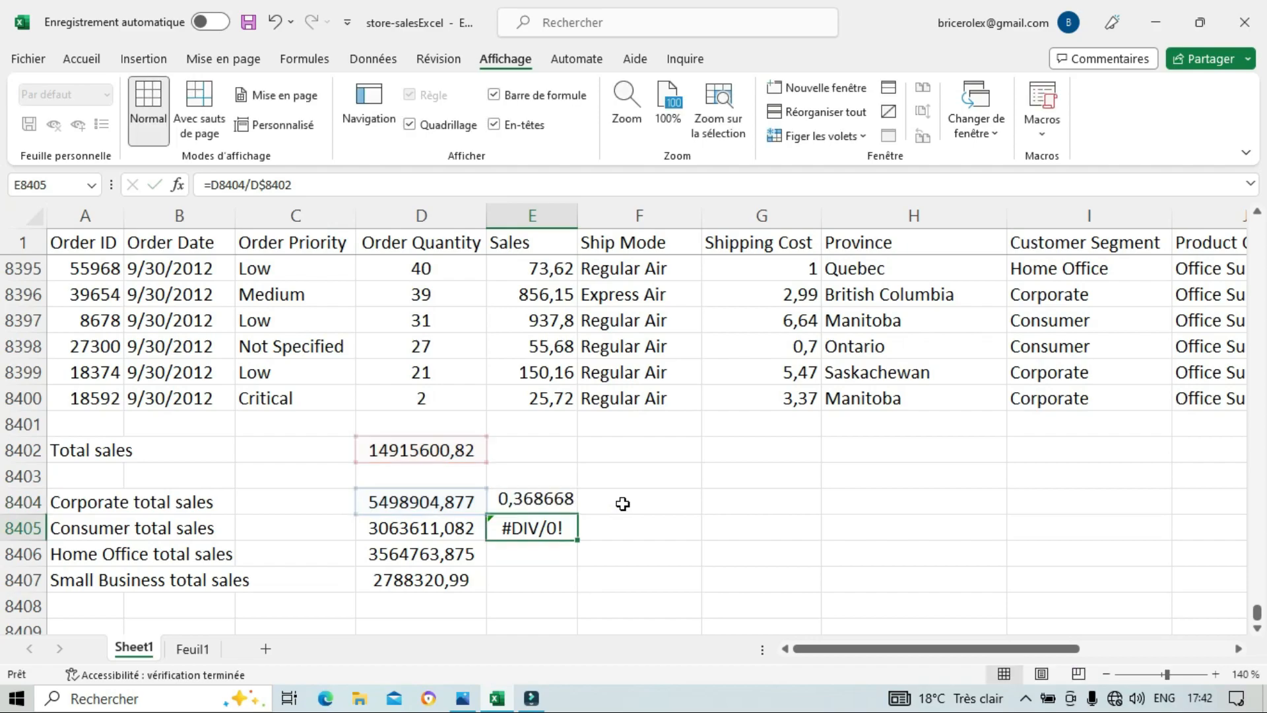
{"action": "left_click", "coordinate": [572, 501]}
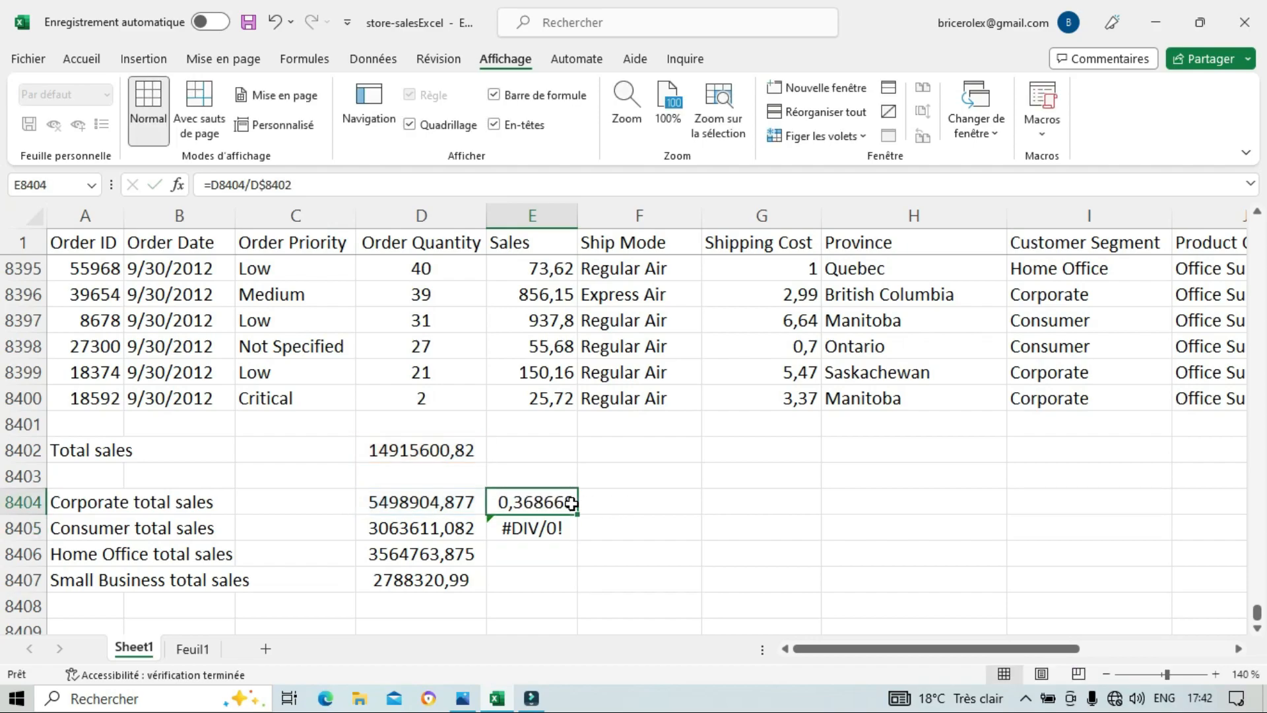
{"action": "left_click_drag", "start_coordinate": [577, 512], "coordinate": [570, 582]}
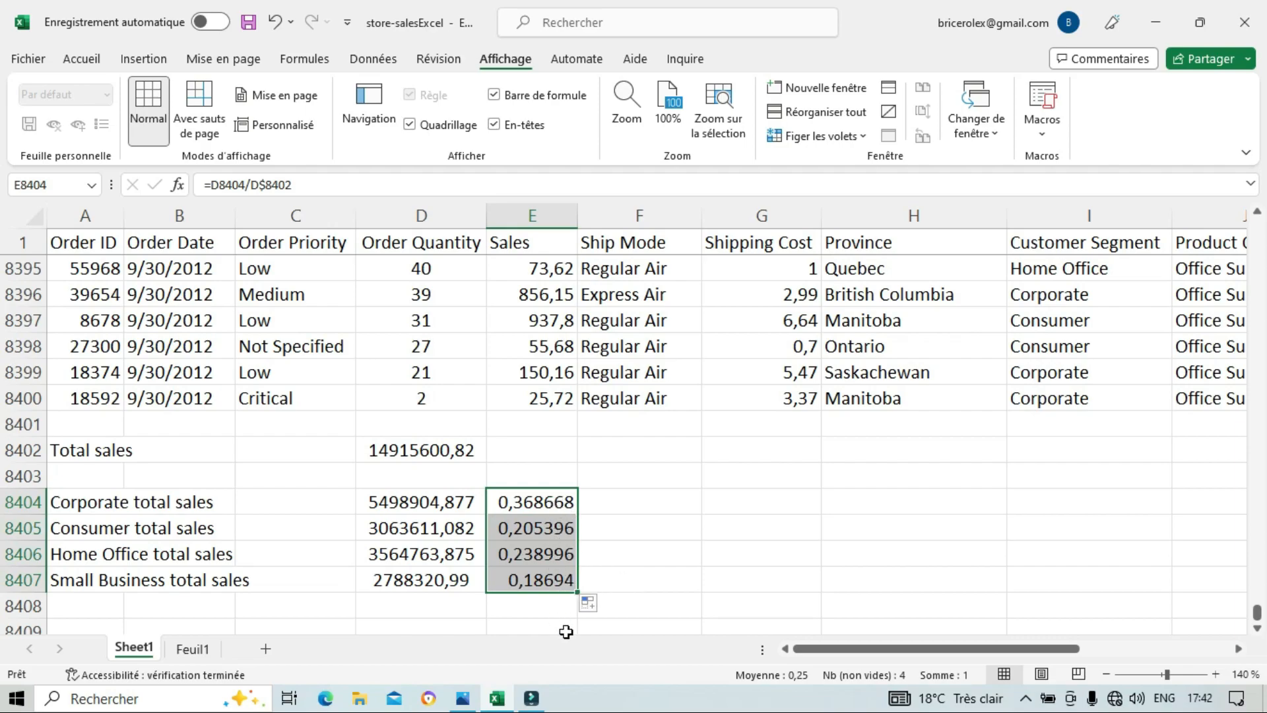
Step: Format the share cells E8404:E8407 as Pourcentage with 2 decimals
{"action": "right_click", "coordinate": [533, 501]}
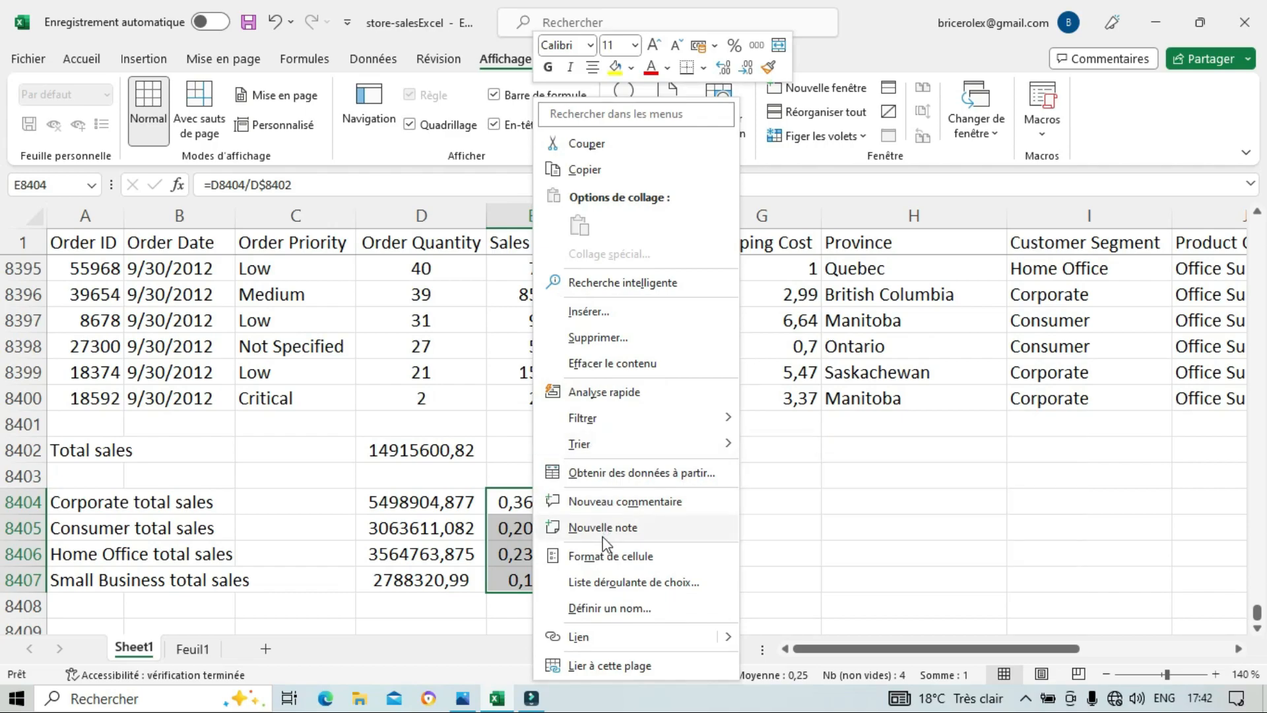
{"action": "left_click", "coordinate": [606, 557]}
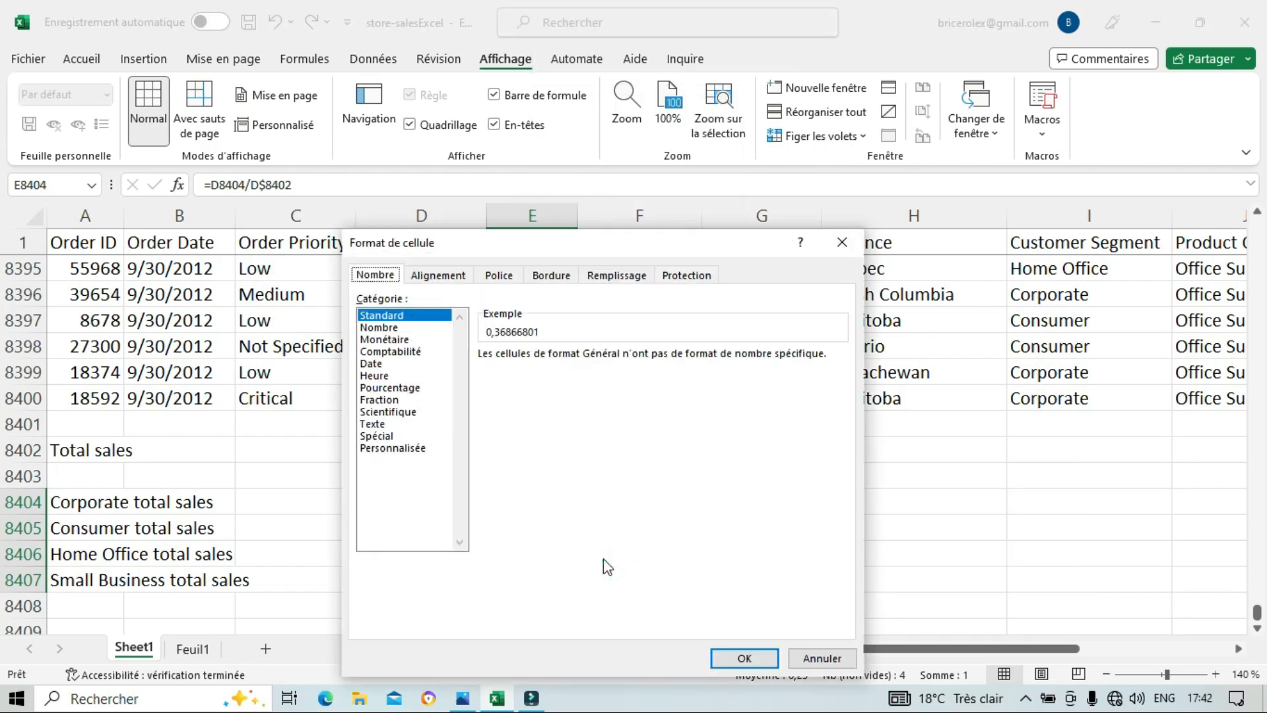
{"action": "left_click", "coordinate": [405, 389]}
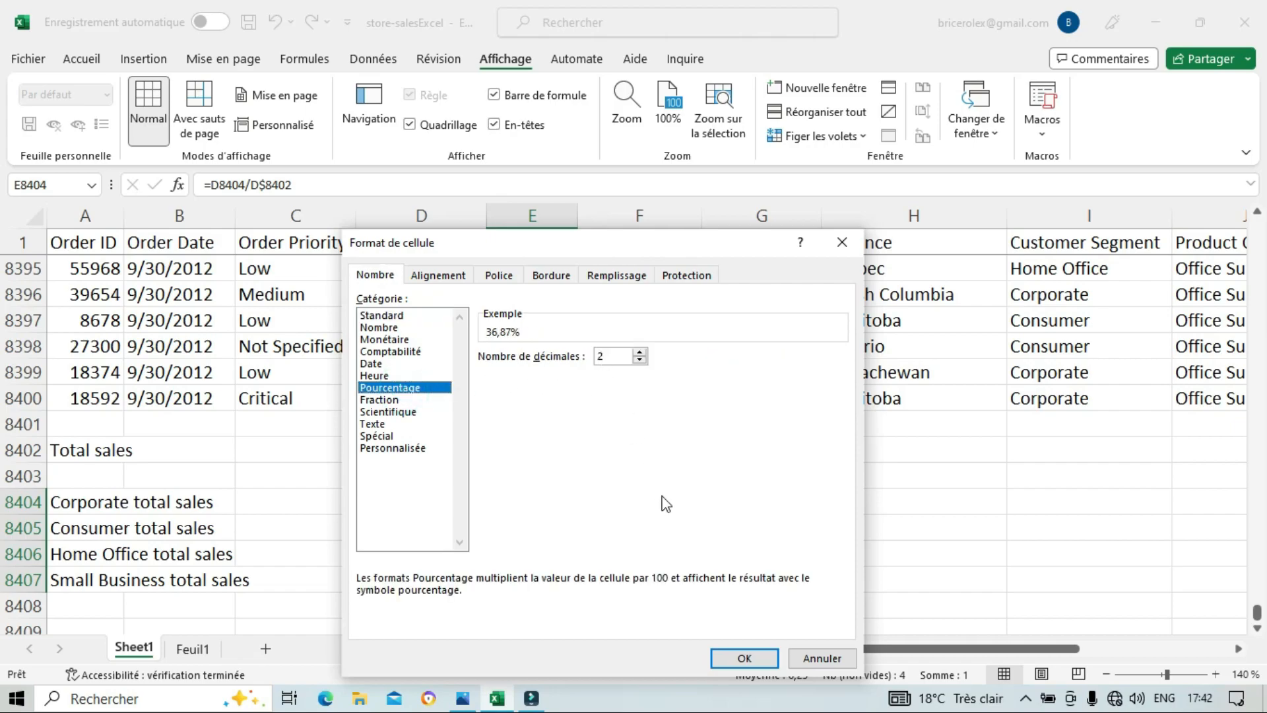
{"action": "left_click", "coordinate": [744, 658]}
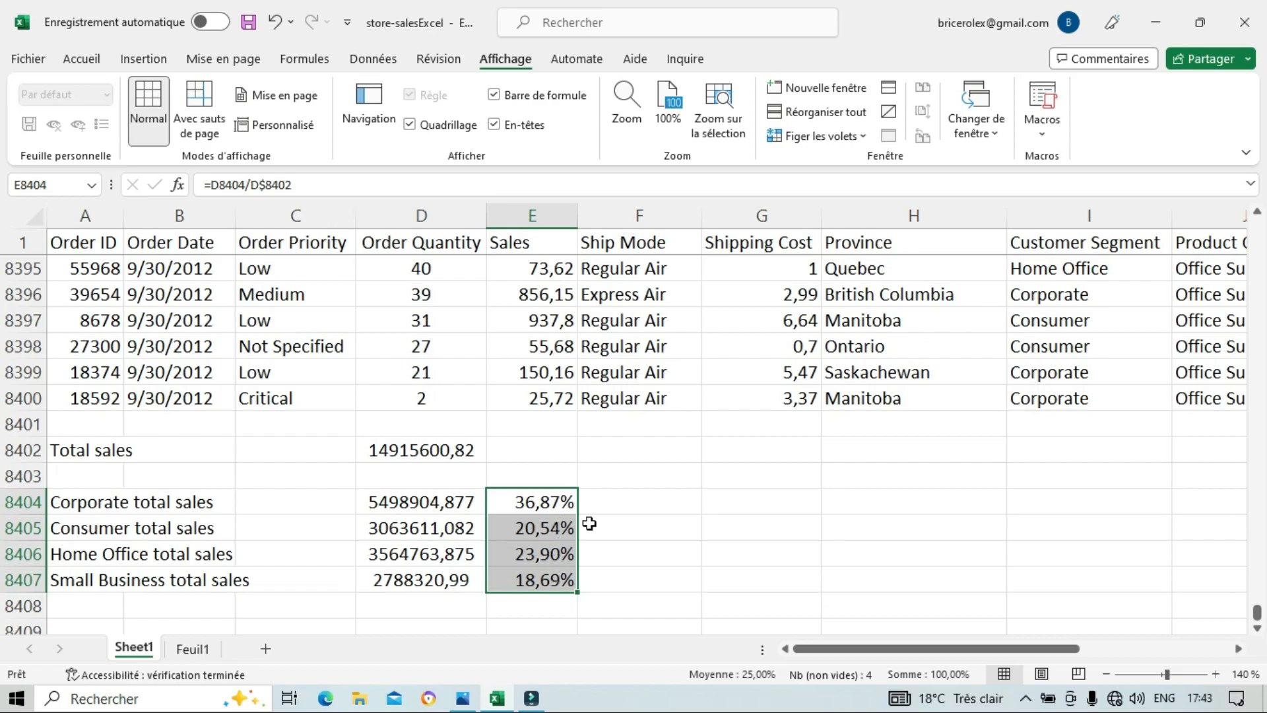
Step: Label G8404 as Max and G8405 as Min beside the segment totals
{"action": "left_click", "coordinate": [716, 504]}
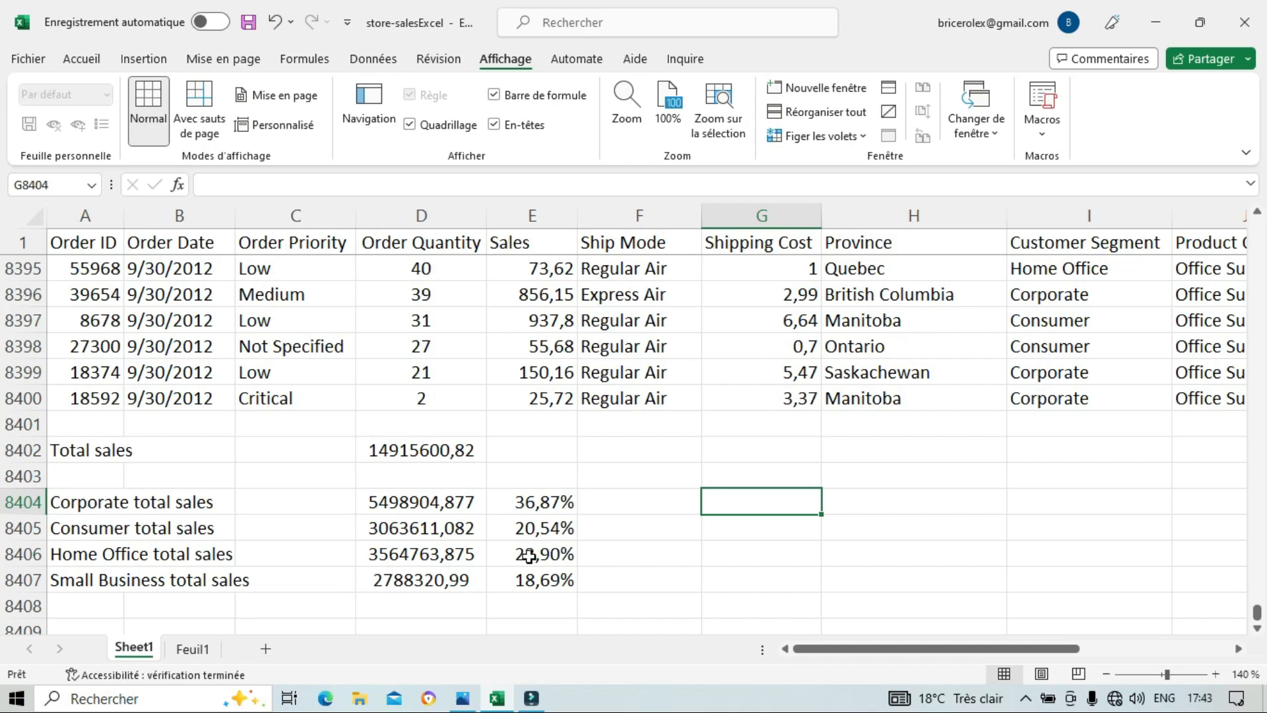
{"action": "left_click_drag", "start_coordinate": [454, 499], "coordinate": [458, 578]}
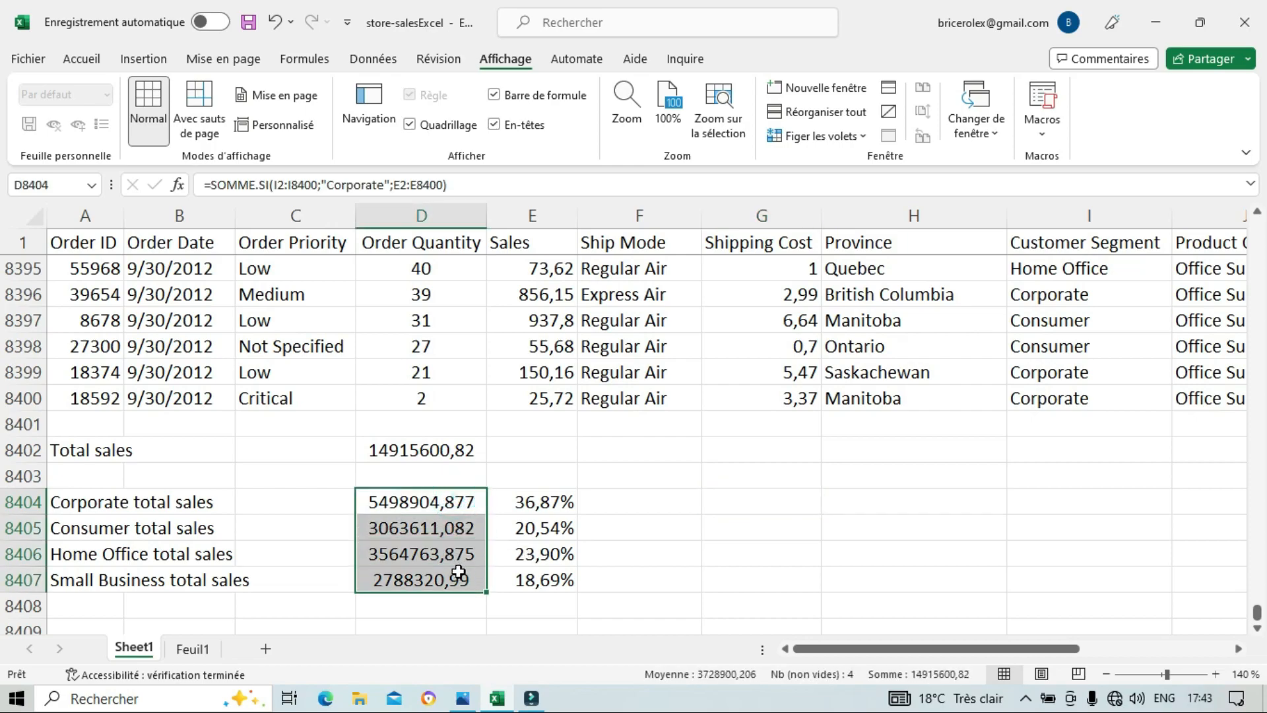
{"action": "left_click", "coordinate": [752, 498]}
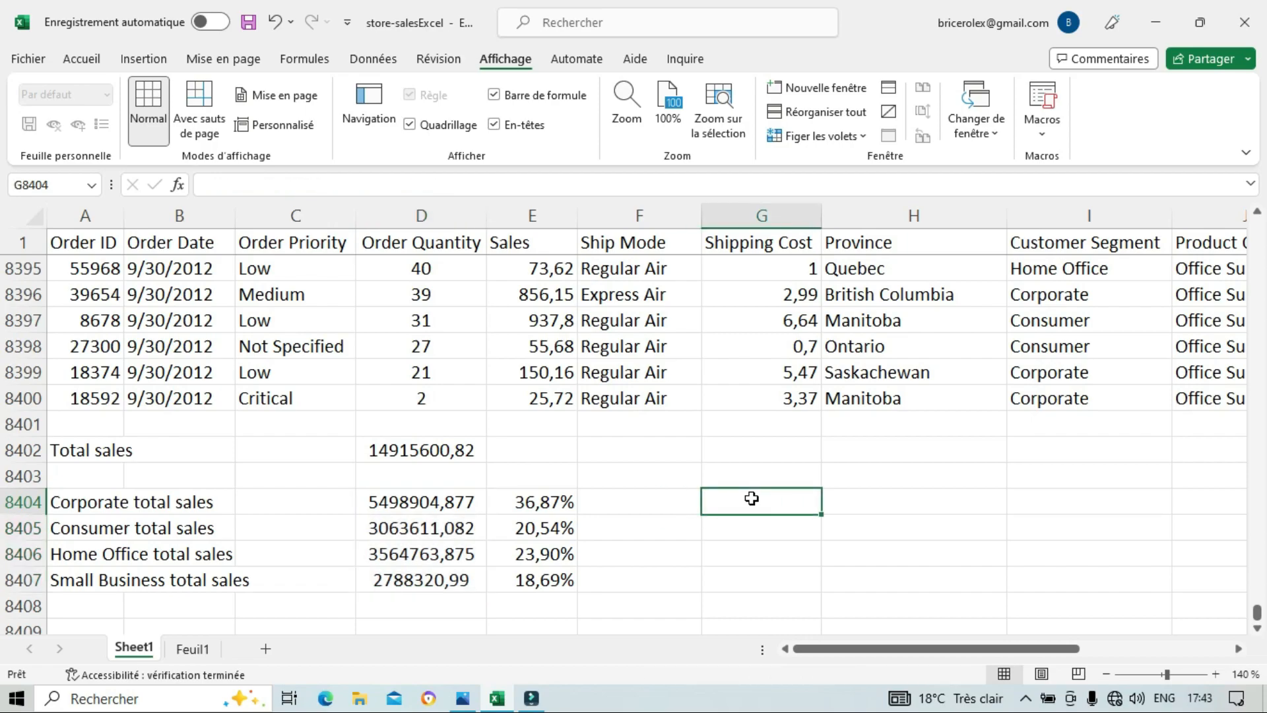
{"action": "type", "text": "Max"}
{"action": "left_click", "coordinate": [748, 532]}
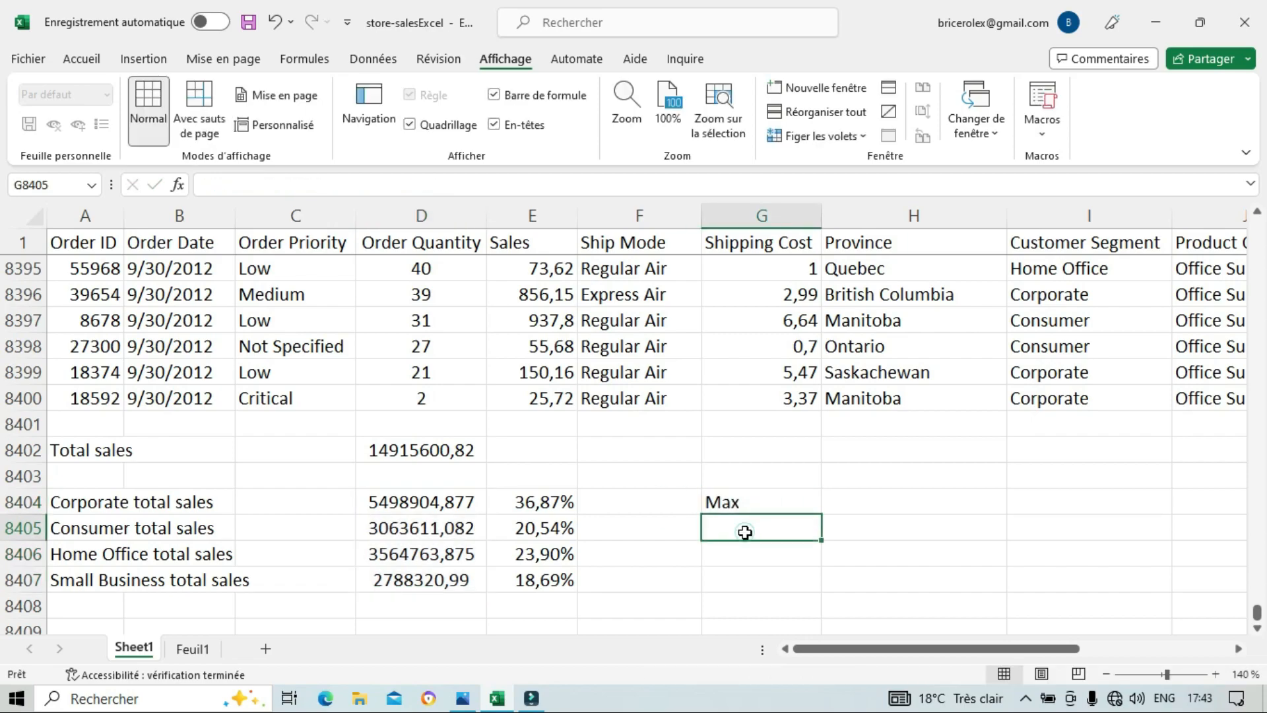
{"action": "type", "text": "Min"}
Step: Write =MAX(D8404:D8407) in H8404 to return the highest segment total
{"action": "left_click", "coordinate": [897, 502]}
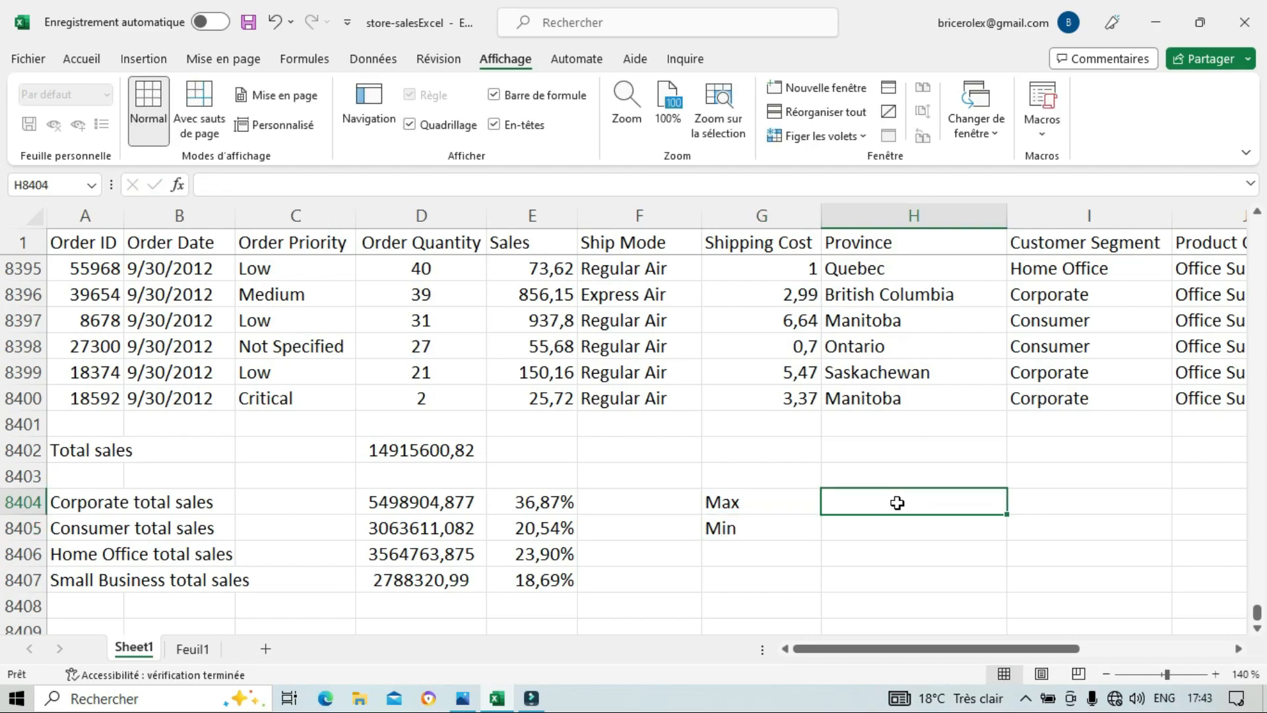
{"action": "type", "text": "=MAX"}
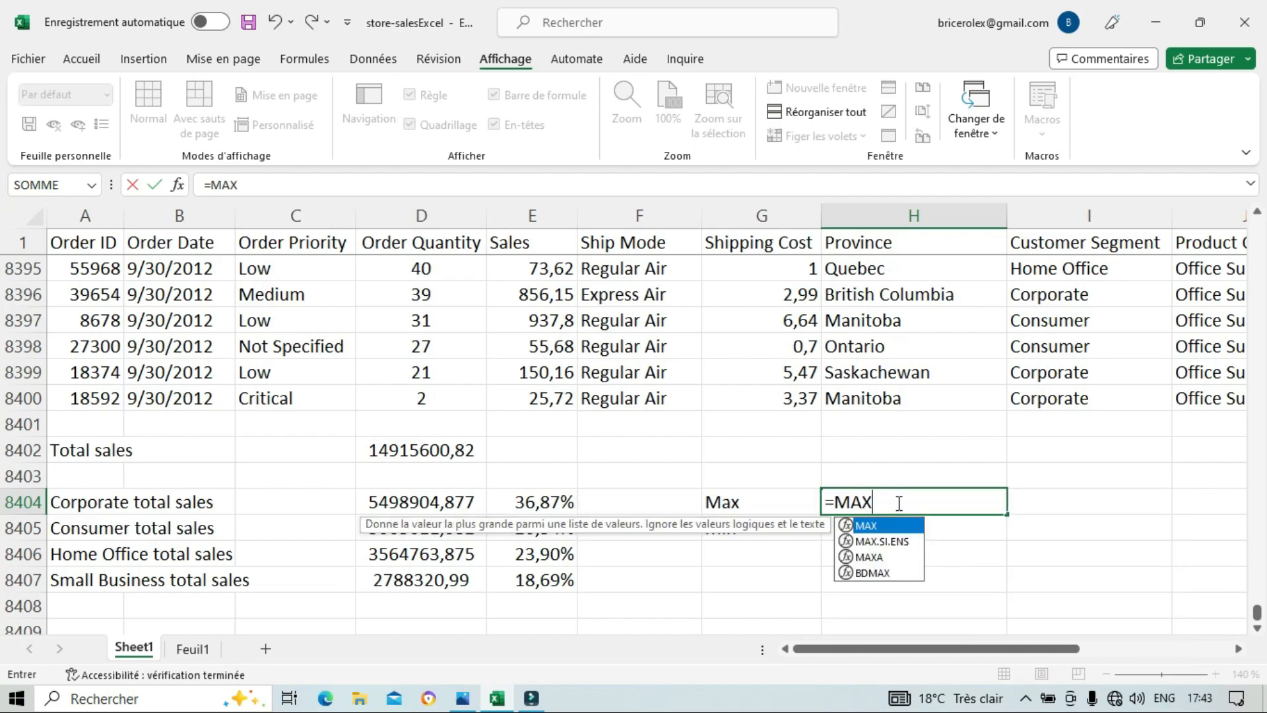
{"action": "type", "text": "("}
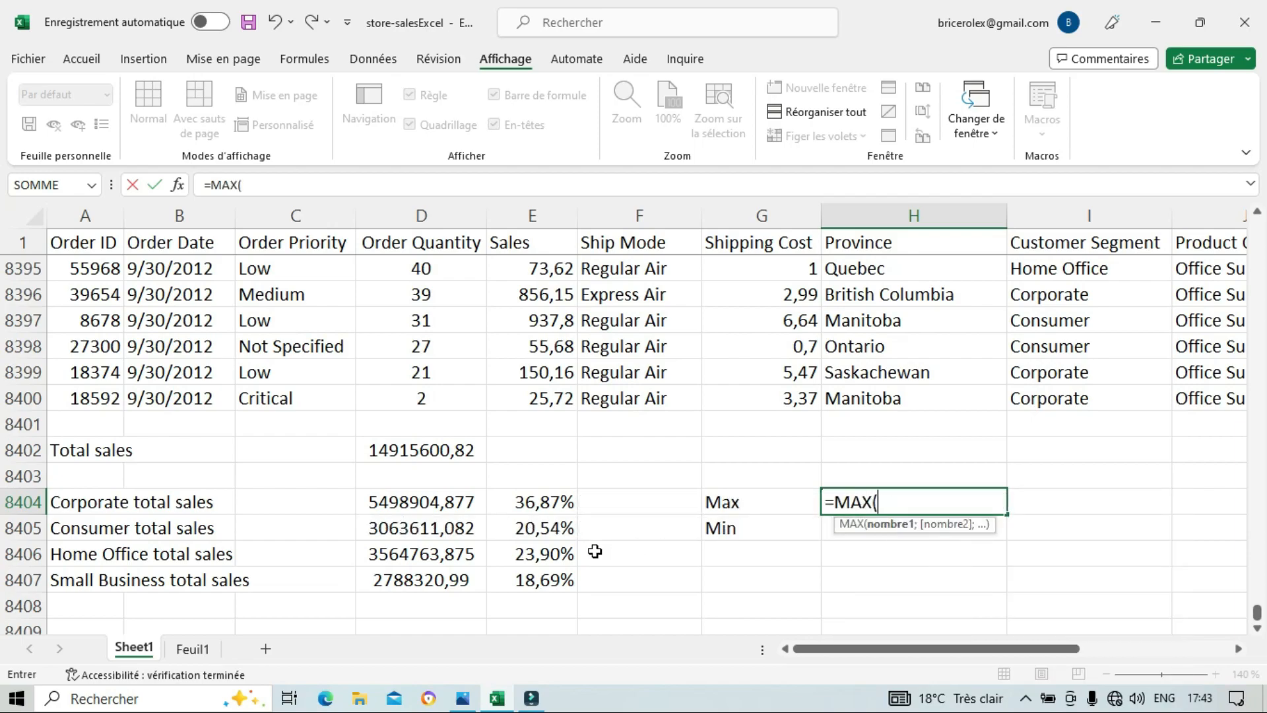
{"action": "left_click_drag", "start_coordinate": [470, 508], "coordinate": [464, 579]}
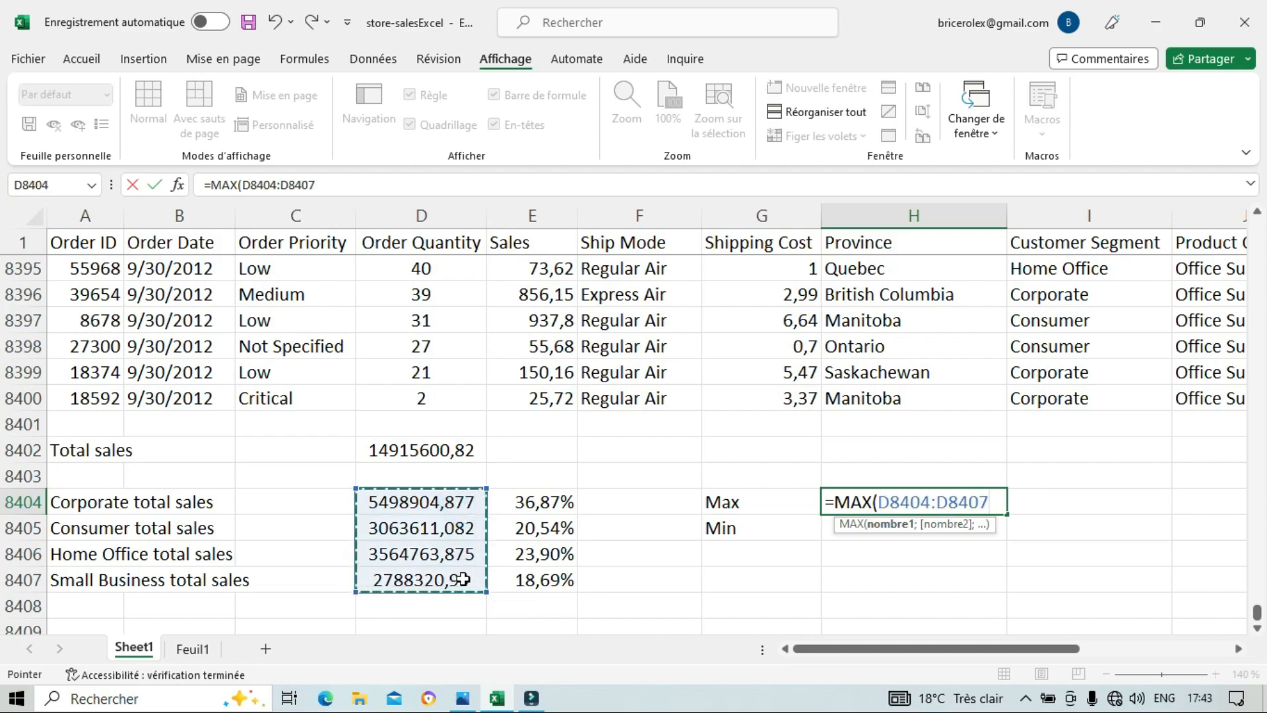
{"action": "type", "text": ")"}
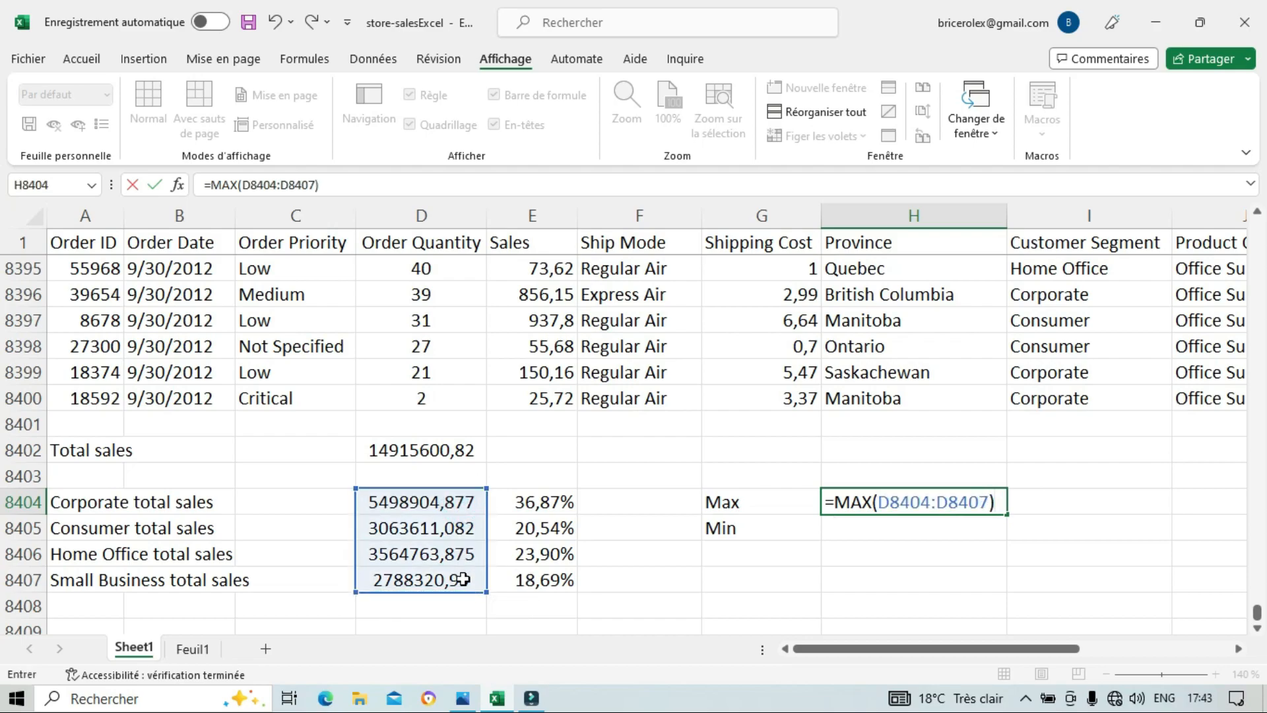
{"action": "key", "text": "Return"}
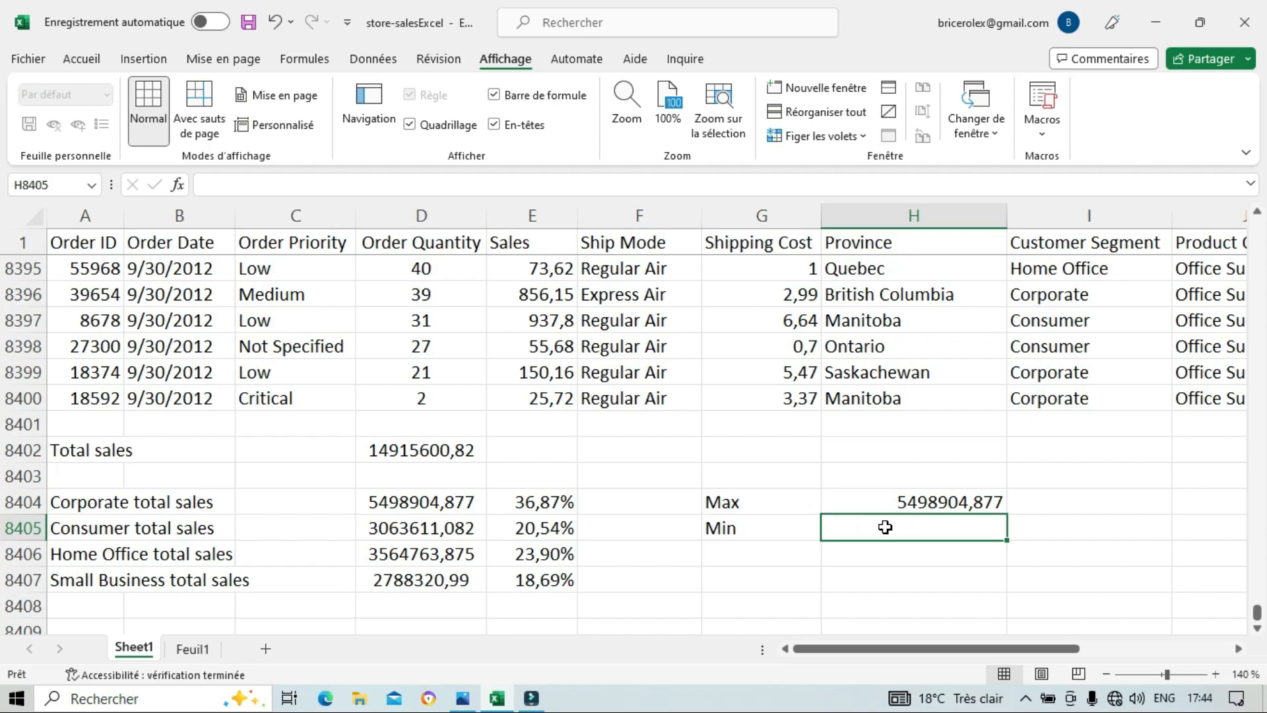
Step: Write =MIN(D8404:D8407) in H8405 to return the lowest segment total
{"action": "type", "text": "=M"}
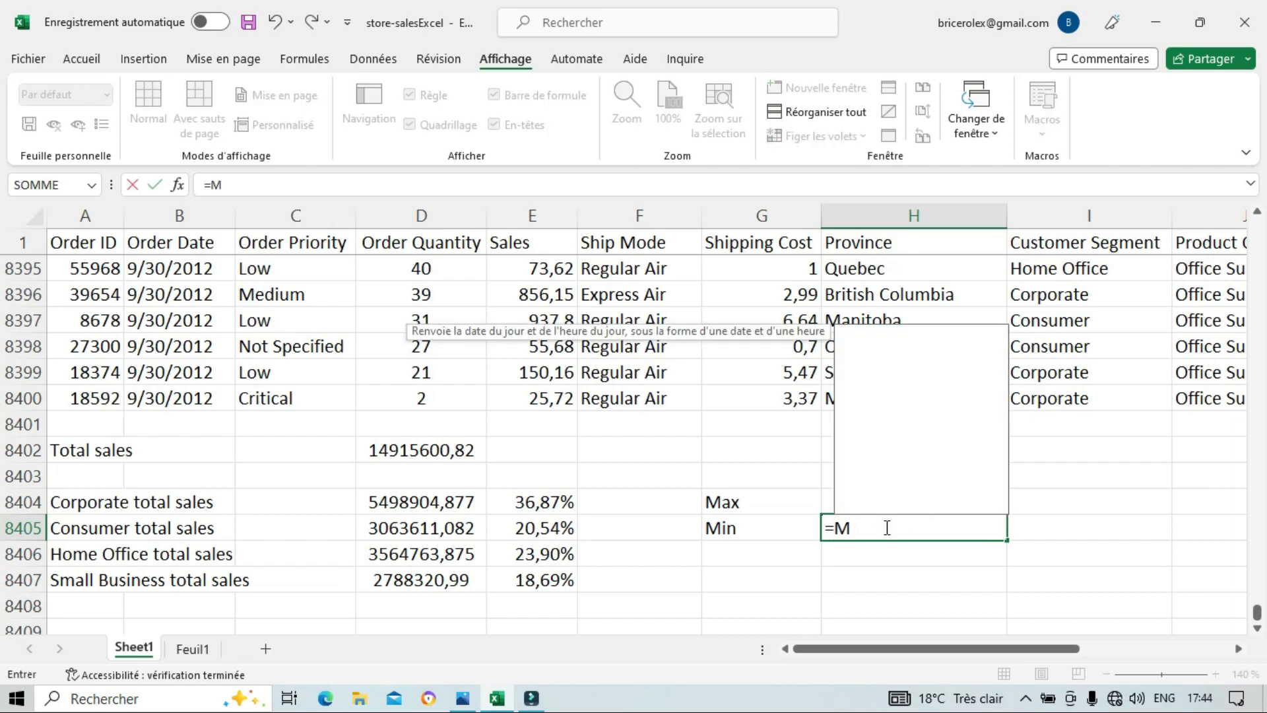
{"action": "type", "text": "IN("}
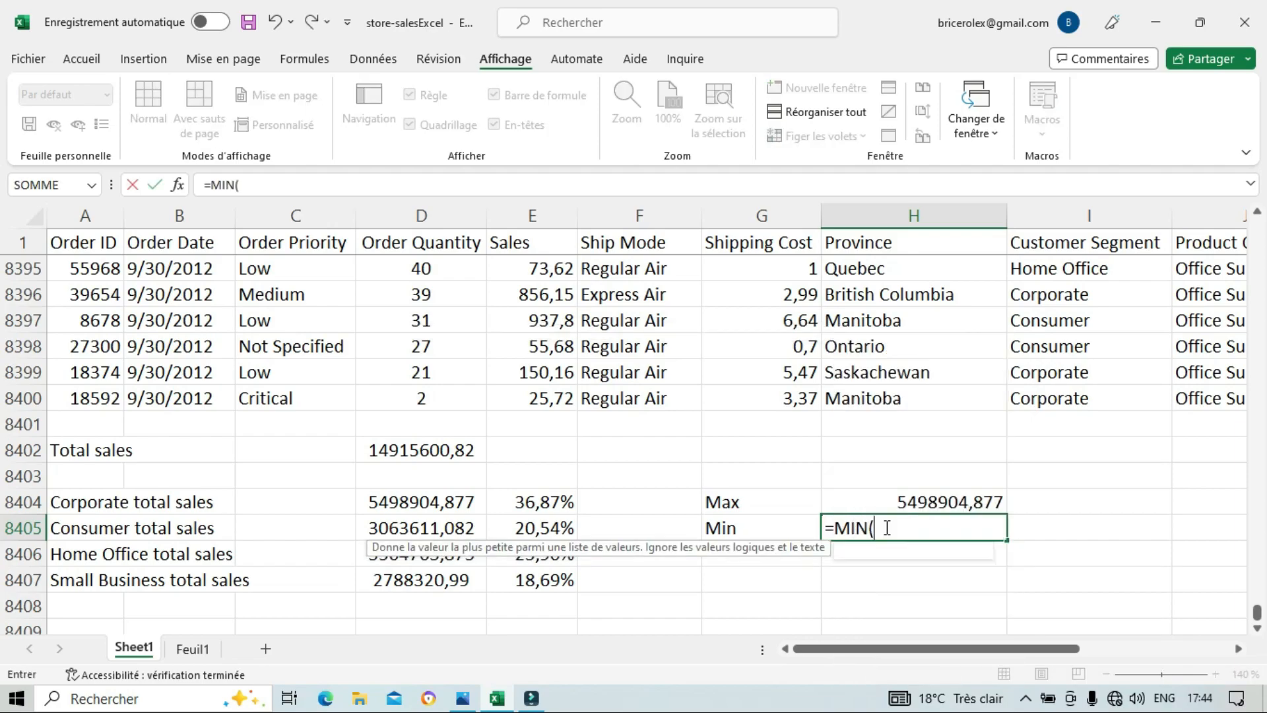
{"action": "left_click_drag", "start_coordinate": [456, 503], "coordinate": [468, 588]}
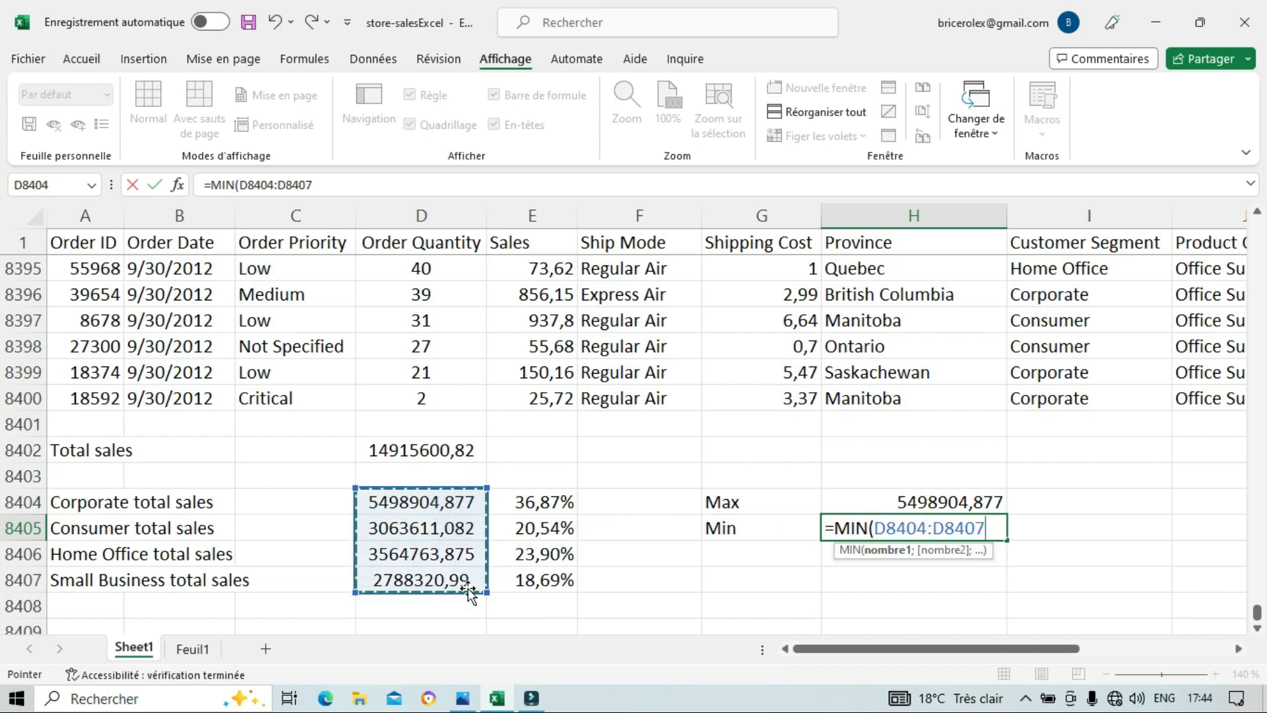
{"action": "type", "text": ")"}
{"action": "key", "text": "Return"}
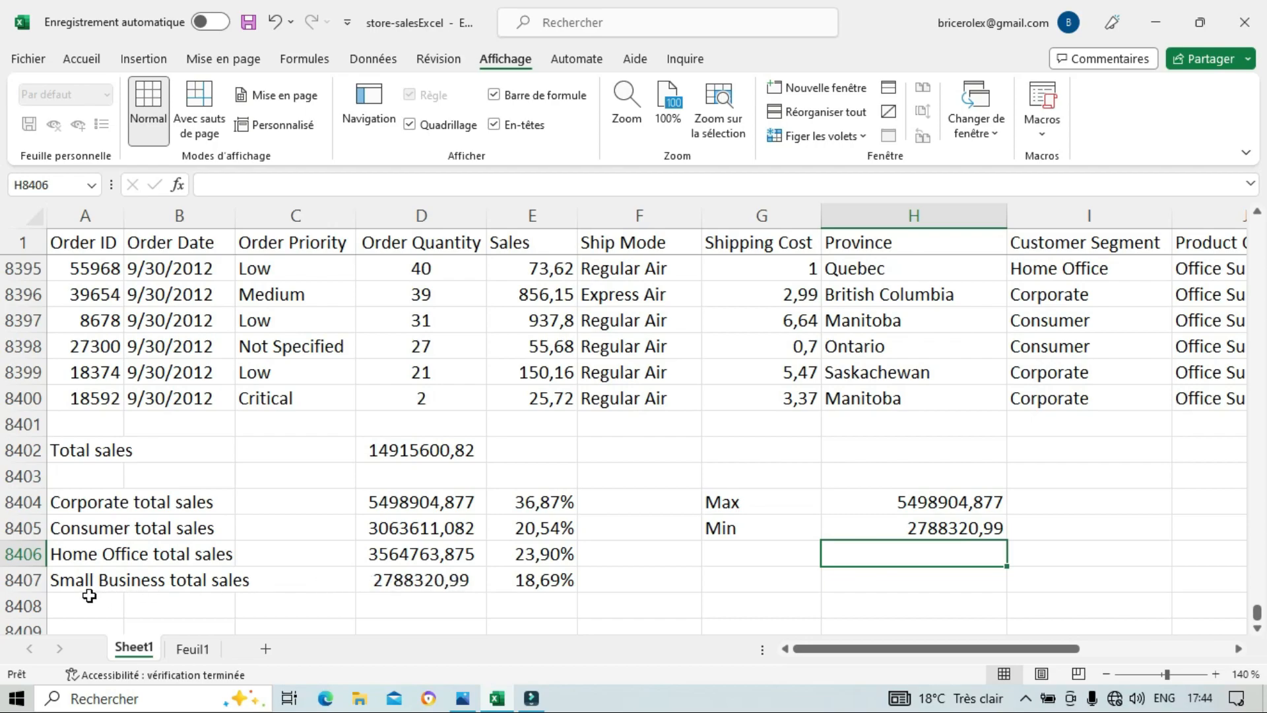
Step: Label G8406 as Comptage and G8407 as ComptageCondi, and widen column G slightly to fit the longer label
{"action": "left_click", "coordinate": [725, 560]}
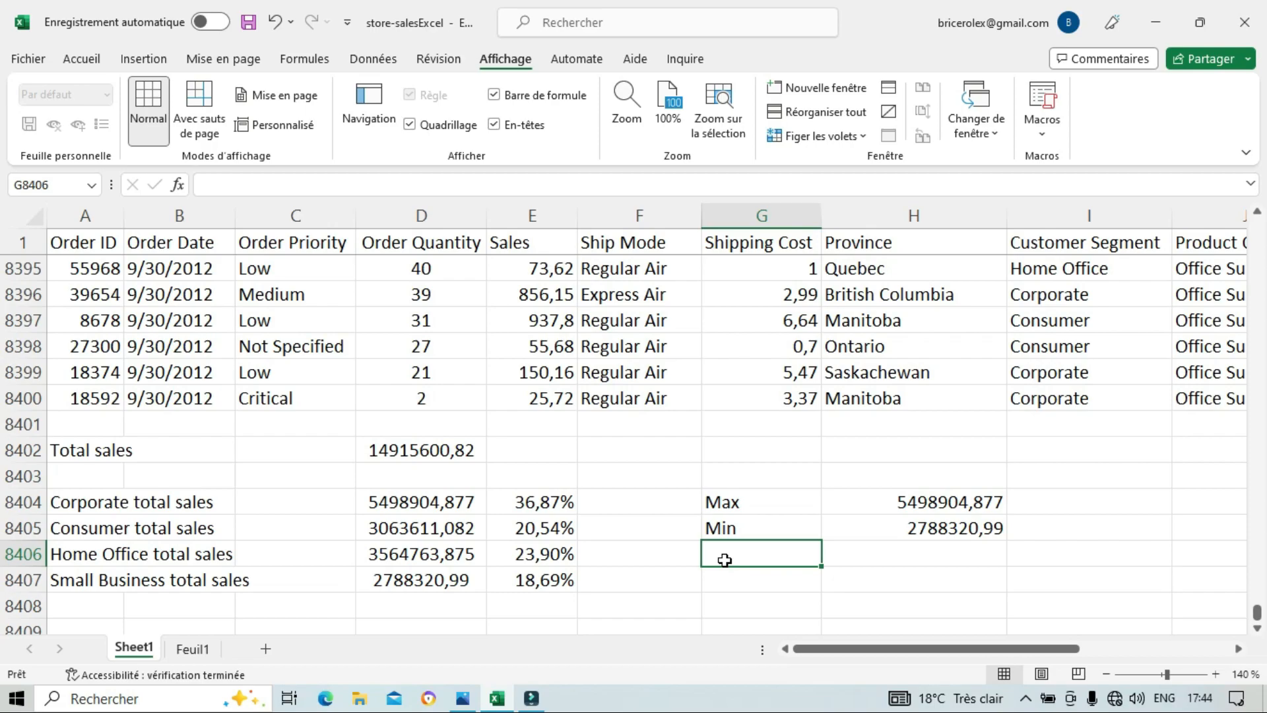
{"action": "left_click", "coordinate": [750, 557]}
{"action": "type", "text": "Comptage"}
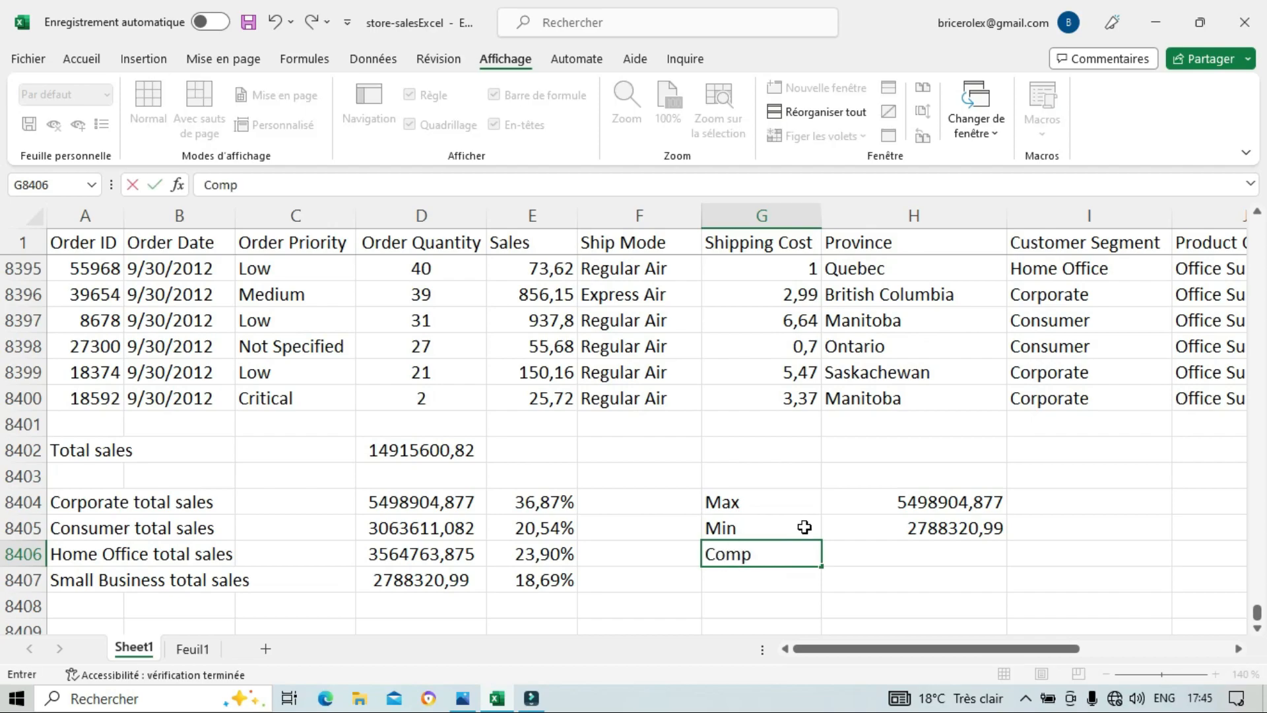
{"action": "left_click", "coordinate": [762, 581]}
{"action": "double_click", "coordinate": [763, 582]}
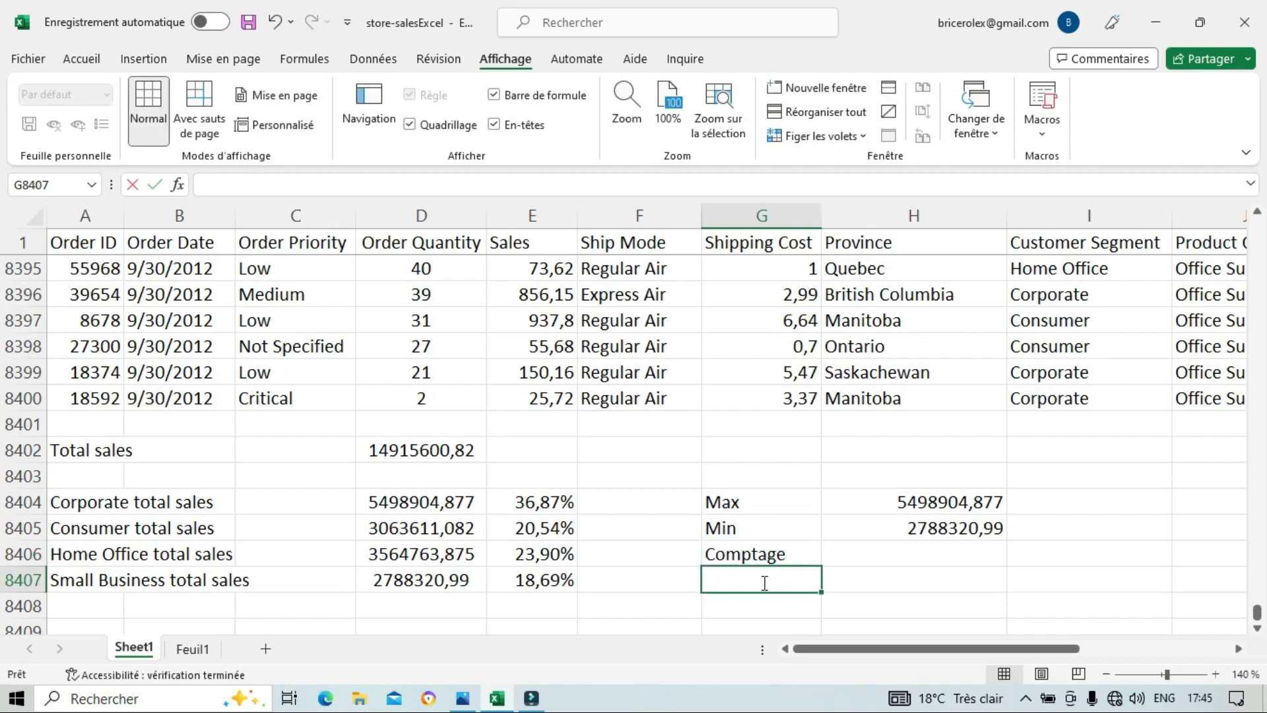
{"action": "type", "text": "ComptageCondi"}
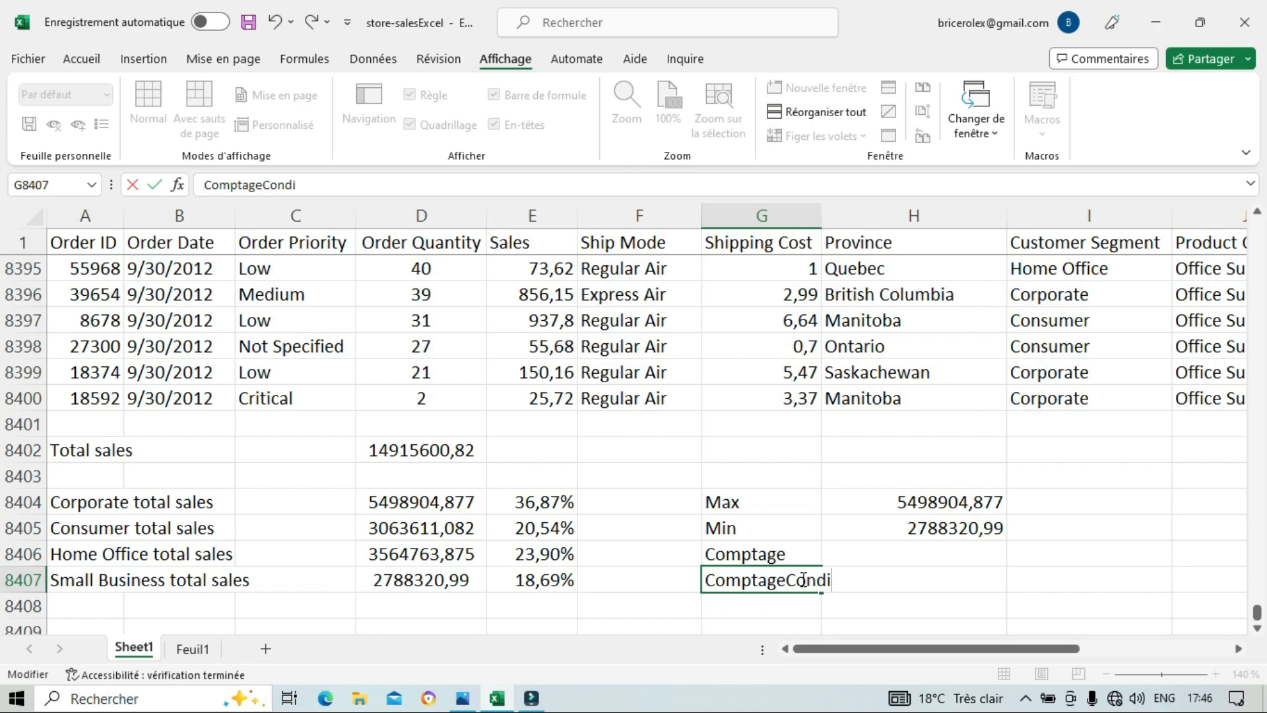
{"action": "left_click", "coordinate": [973, 552]}
{"action": "left_click_drag", "start_coordinate": [822, 216], "coordinate": [840, 216]}
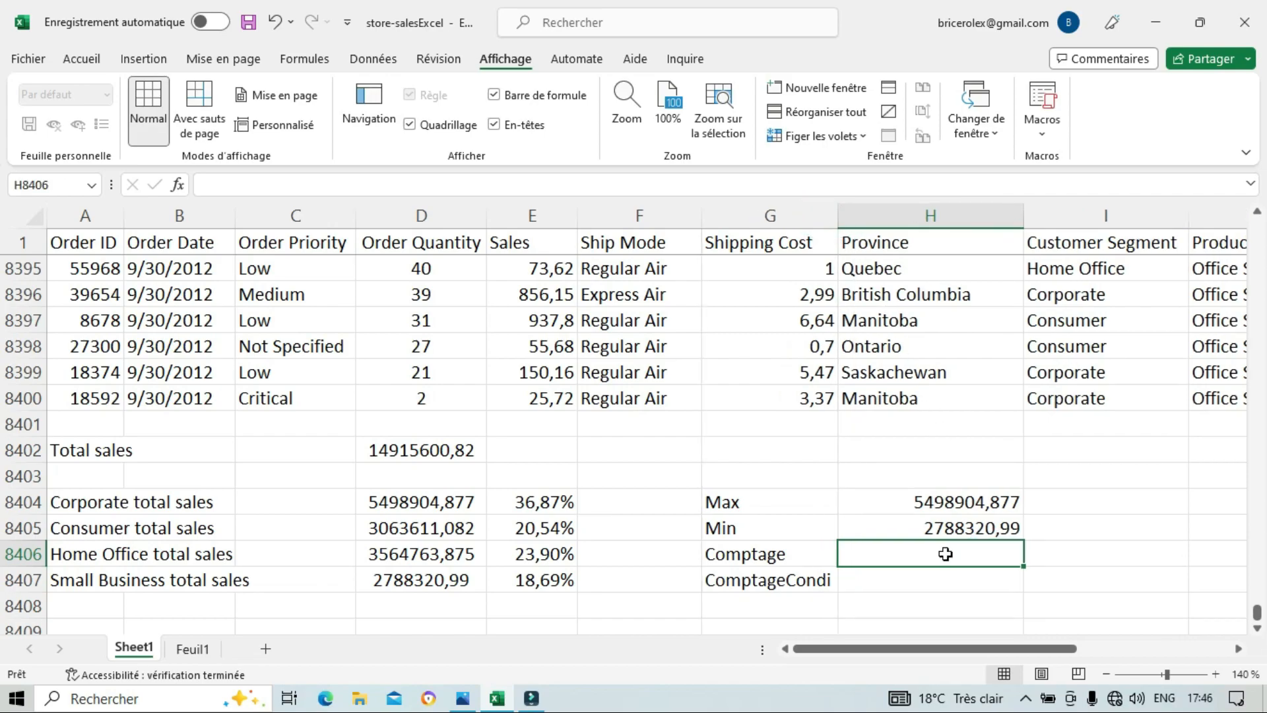
Step: Write =NB(D8404:D8407) in H8406 to count the segment totals
{"action": "type", "text": "=NB"}
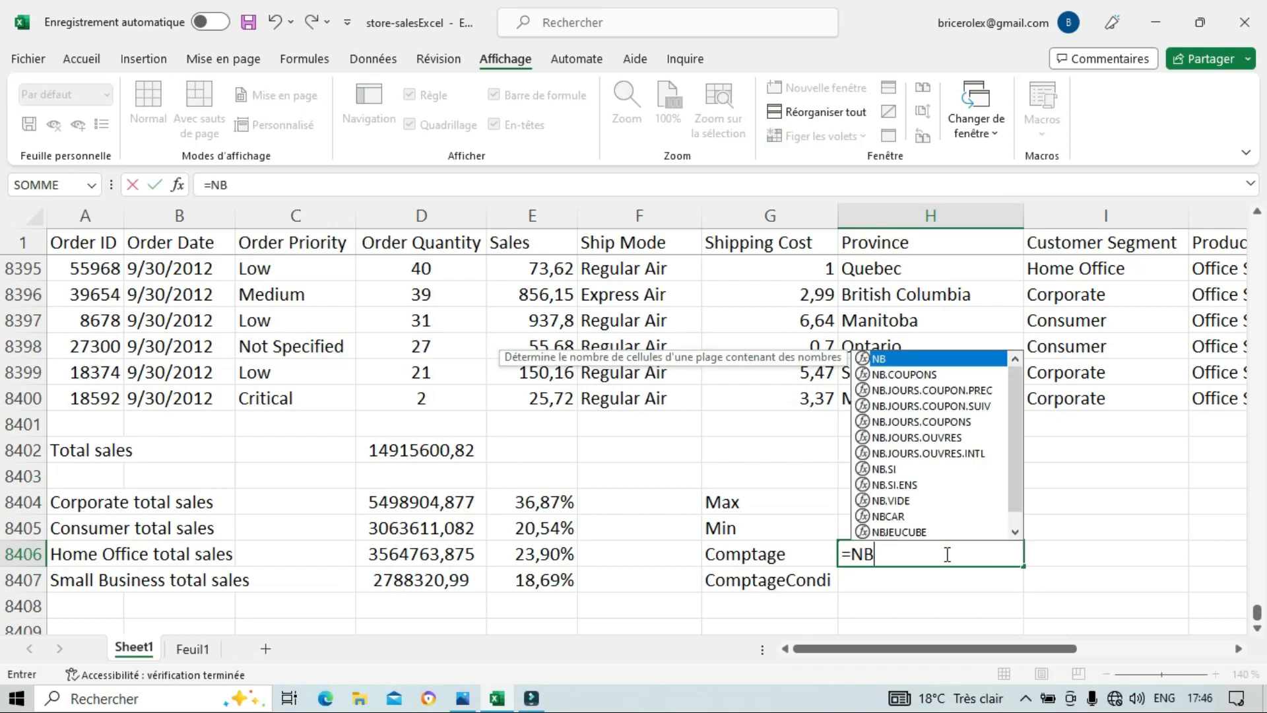
{"action": "type", "text": "("}
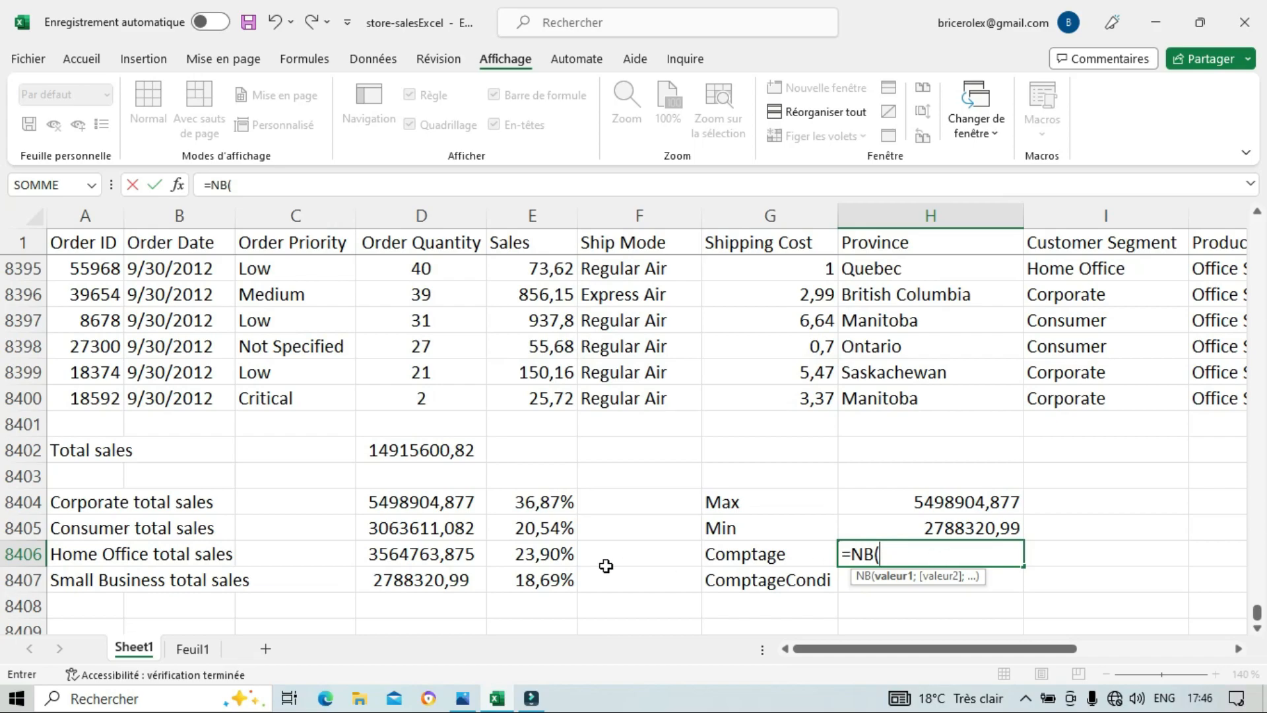
{"action": "left_click_drag", "start_coordinate": [458, 503], "coordinate": [473, 575]}
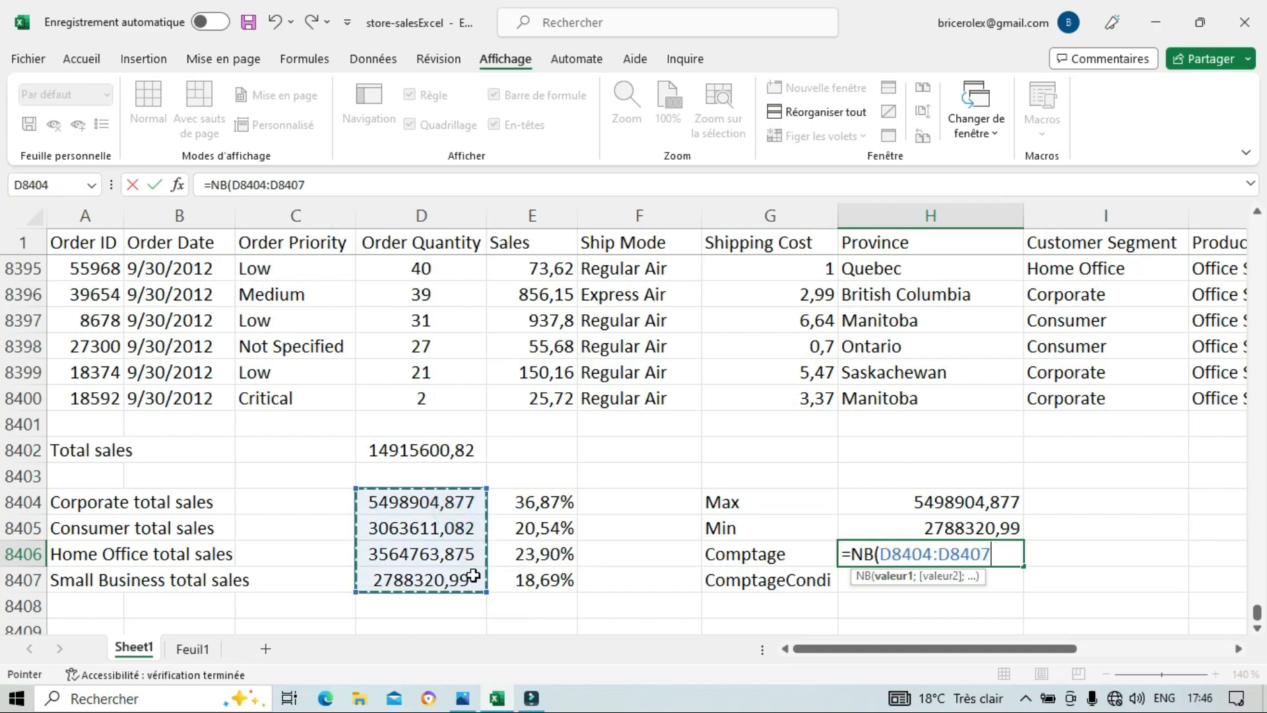
{"action": "type", "text": ")"}
{"action": "key", "text": "Return"}
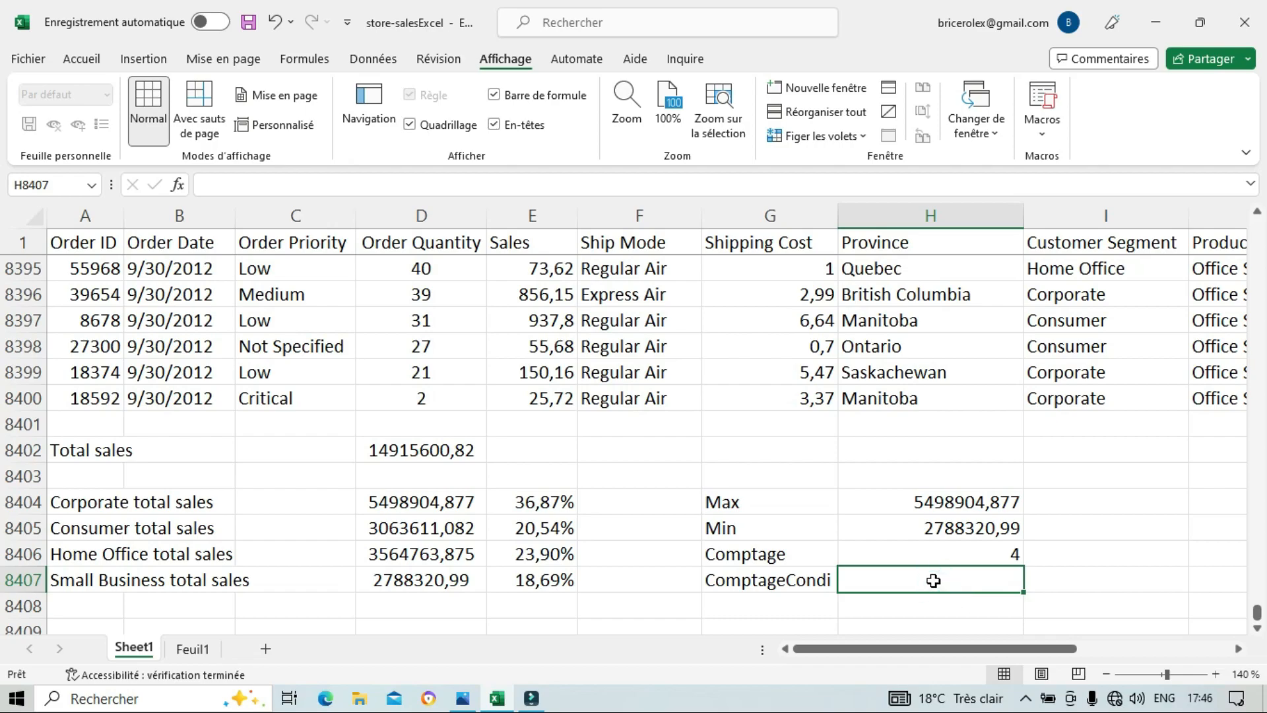
Step: Write =NB.SI(D8404:D8407;">3500000") in H8407 to count the segment totals above 3500000
{"action": "type", "text": "=N"}
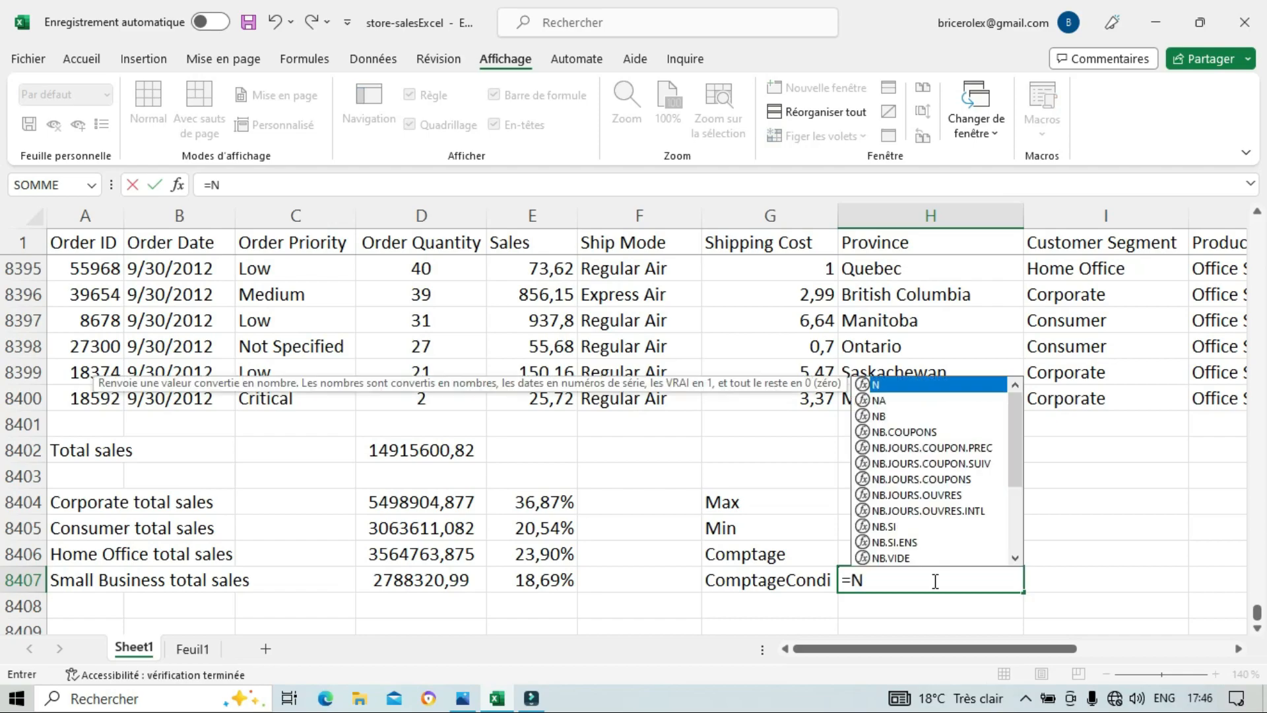
{"action": "type", "text": "B."}
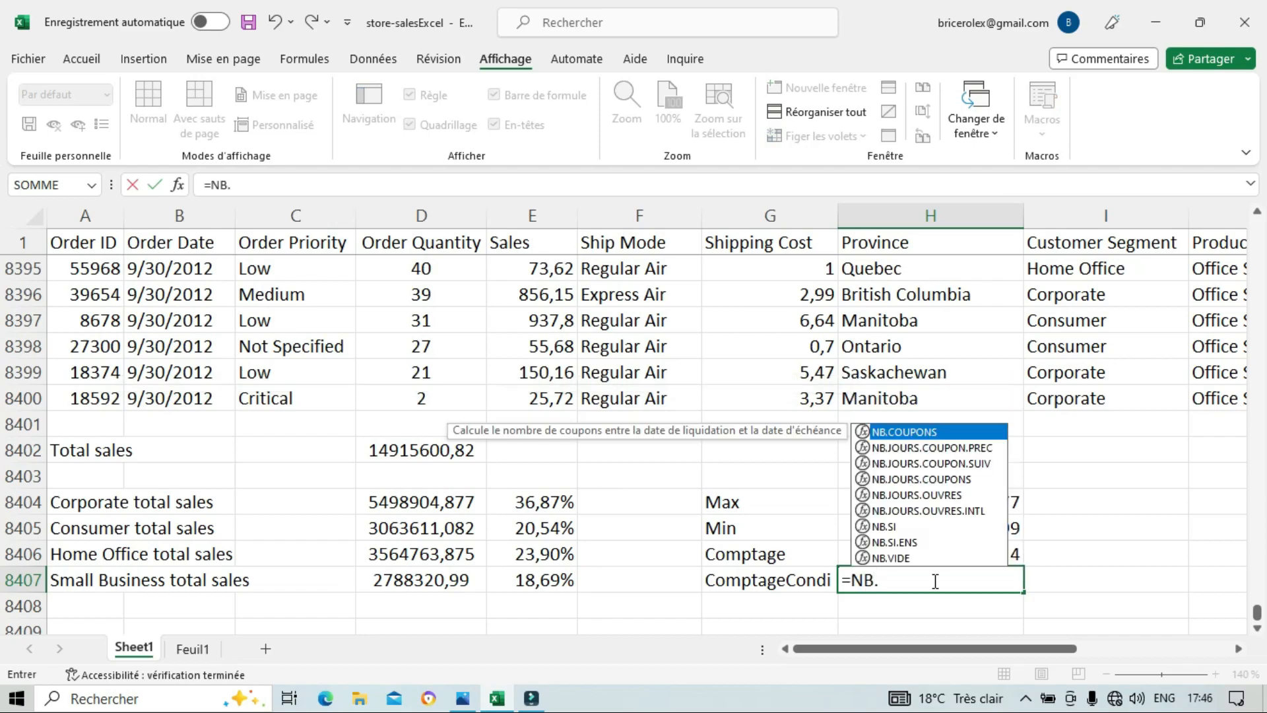
{"action": "type", "text": "SI"}
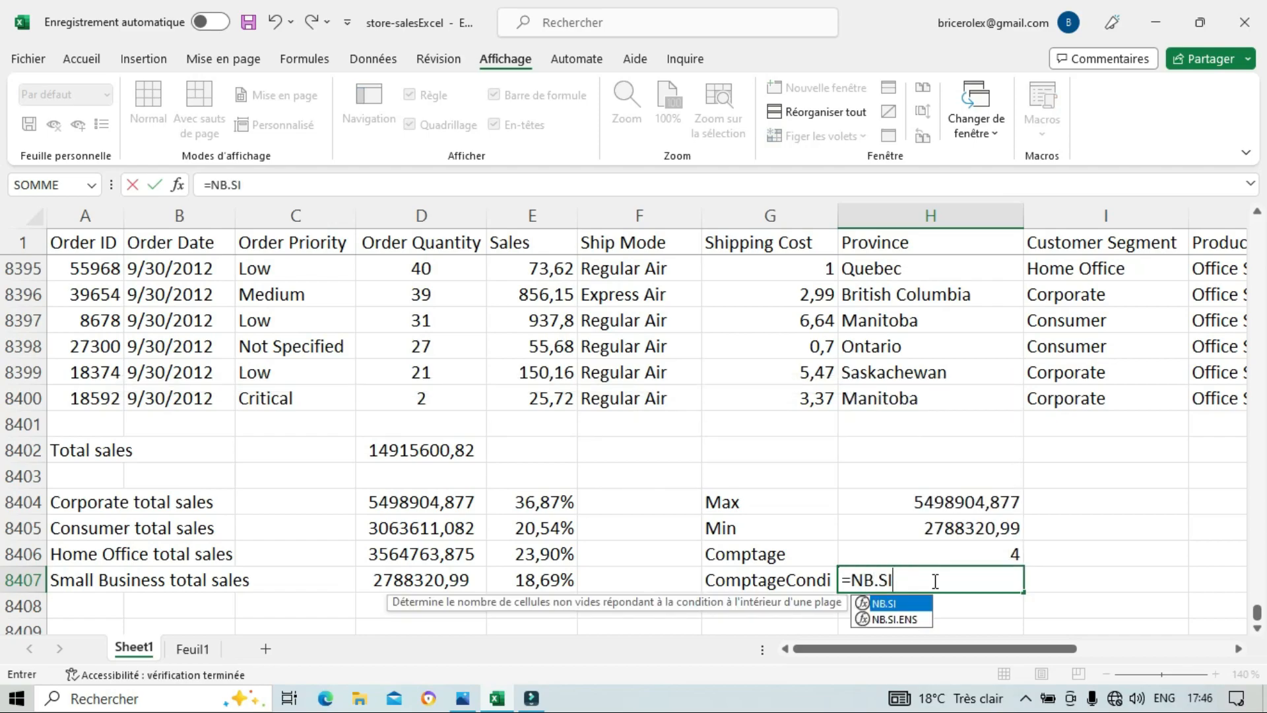
{"action": "type", "text": "("}
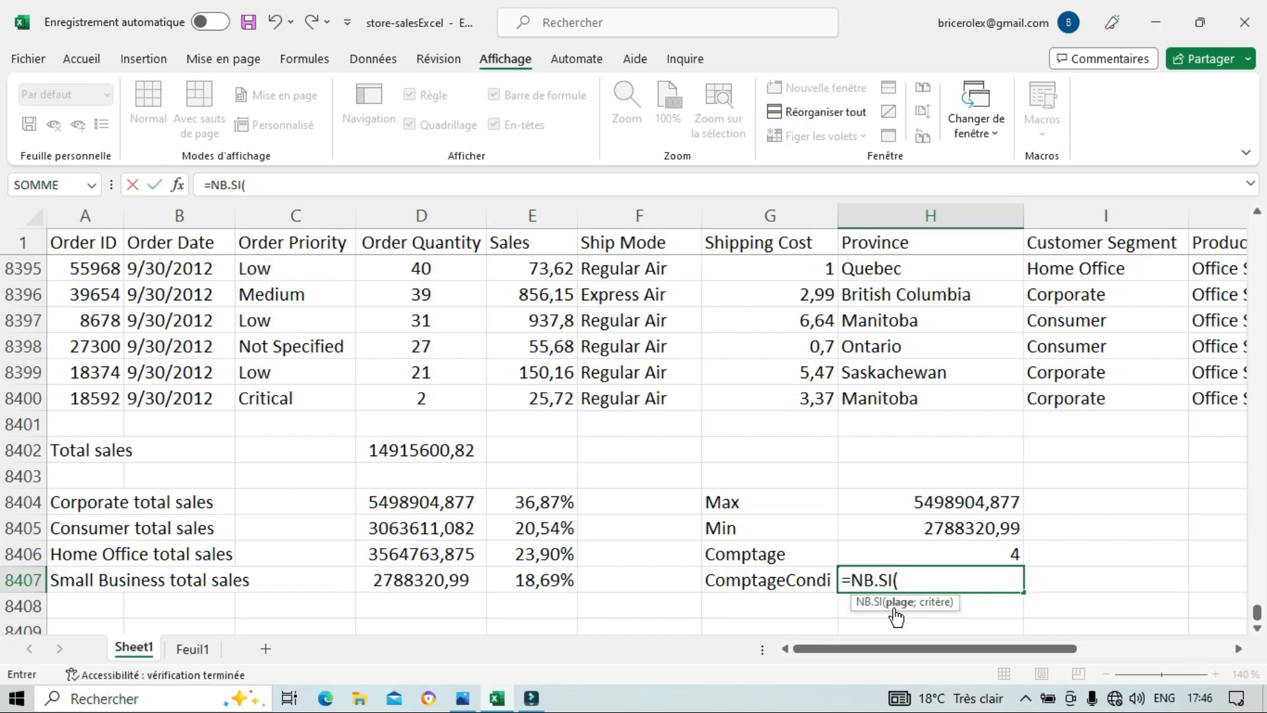
{"action": "left_click_drag", "start_coordinate": [438, 504], "coordinate": [448, 572]}
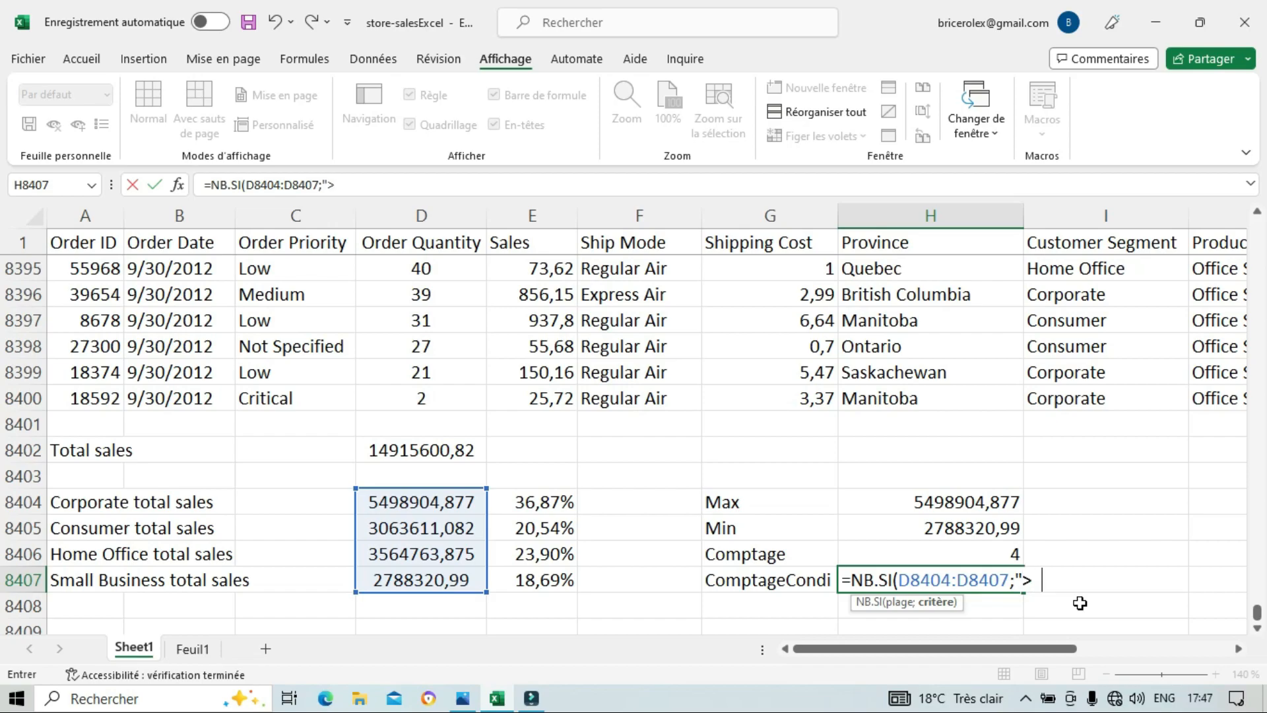
{"action": "type", "text": "500000\""}
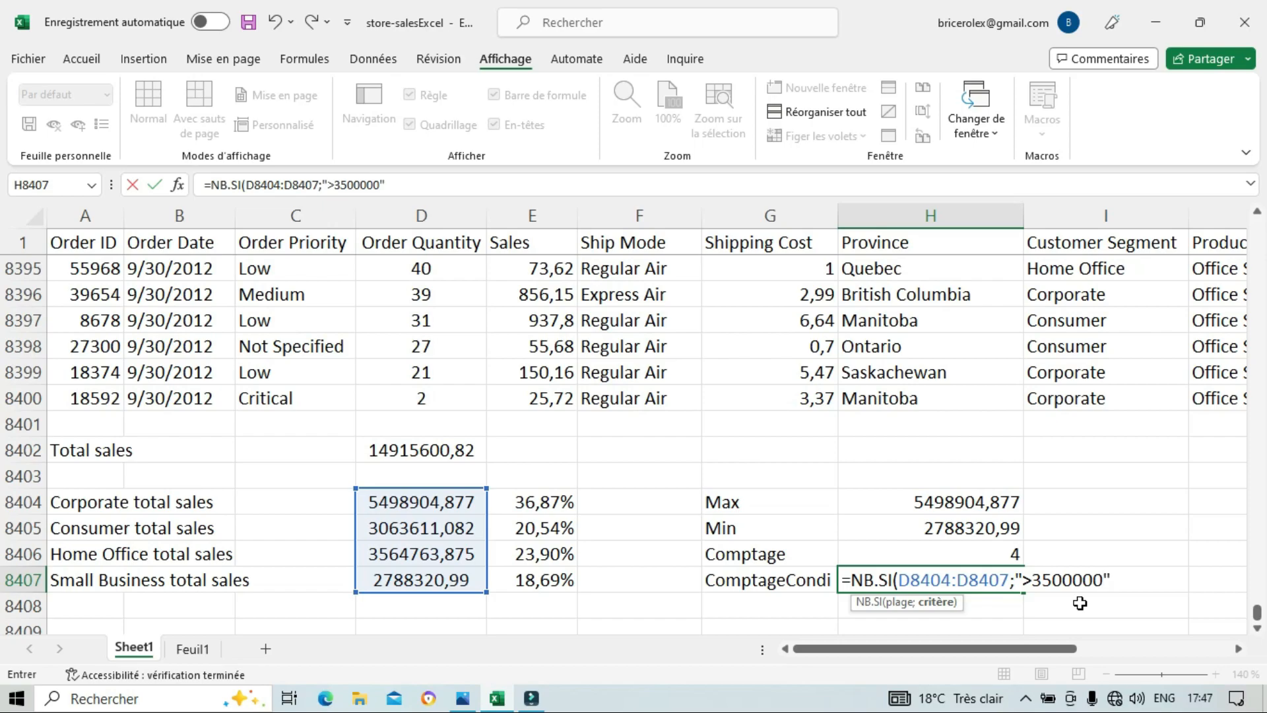
{"action": "type", "text": ")"}
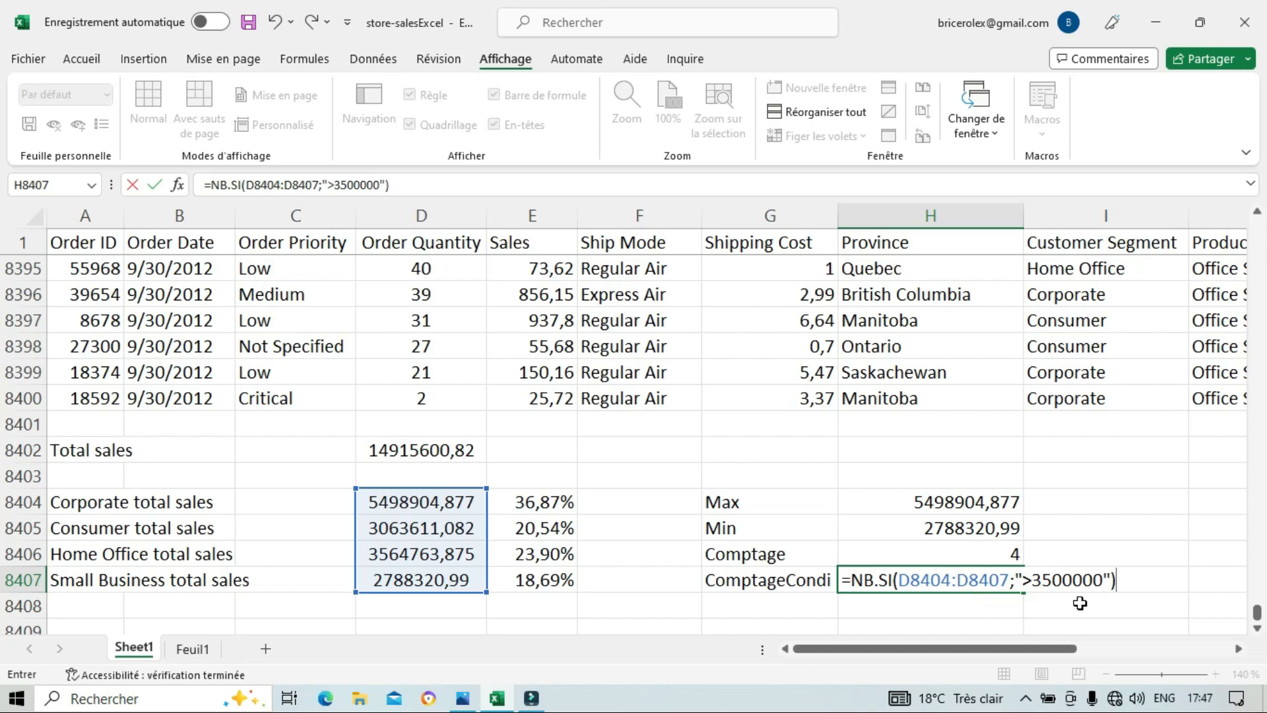
{"action": "key", "text": "Return"}
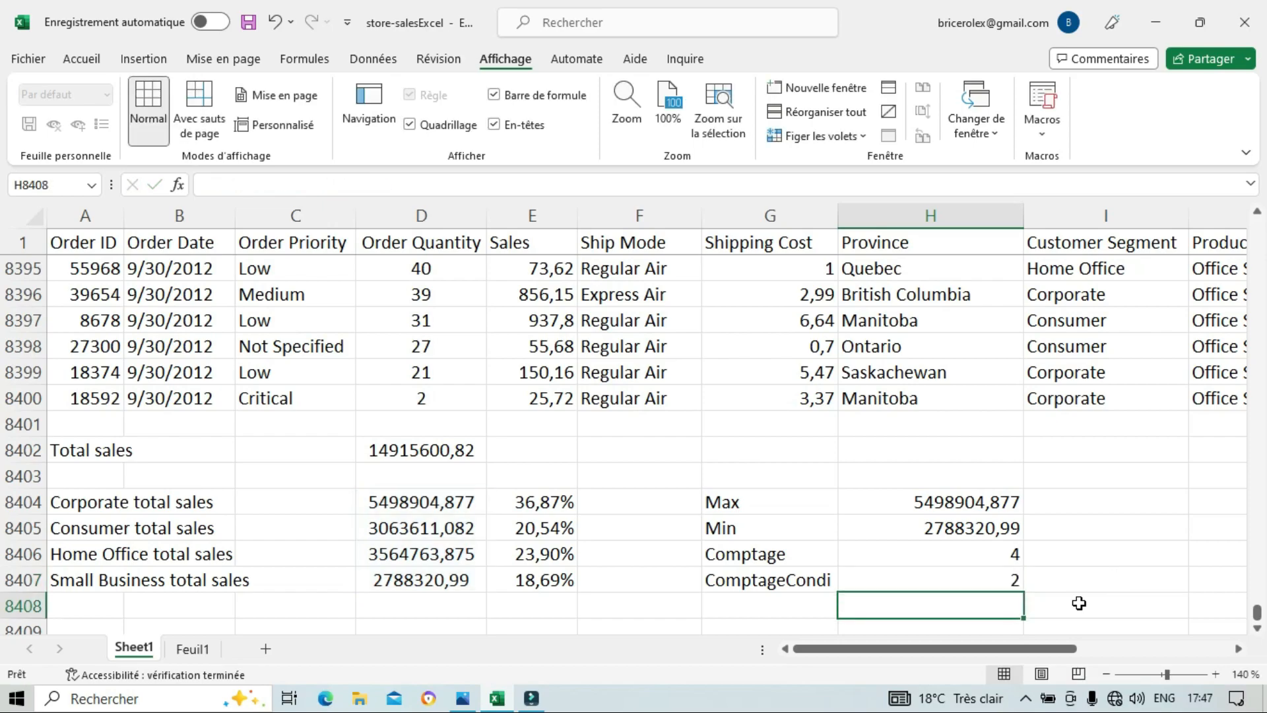